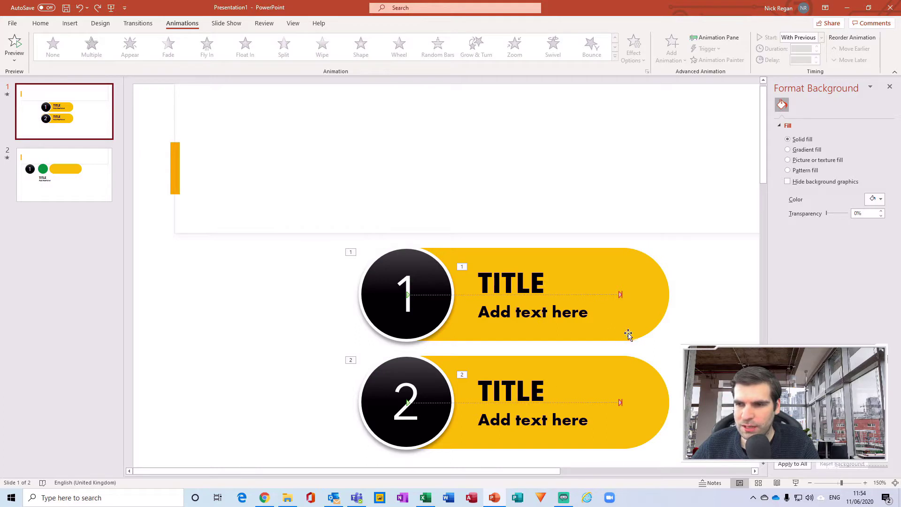
- Move both numbered banners up and to the left, then preview the slide's animations
{"action": "left_click_drag", "start_coordinate": [717, 453], "coordinate": [315, 226]}
{"action": "left_click_drag", "start_coordinate": [416, 257], "coordinate": [313, 191]}
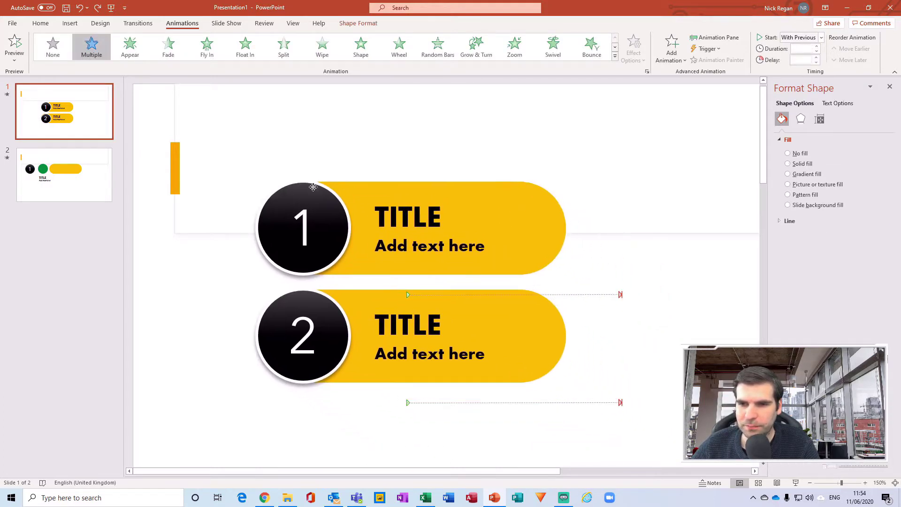
{"action": "left_click", "coordinate": [648, 283]}
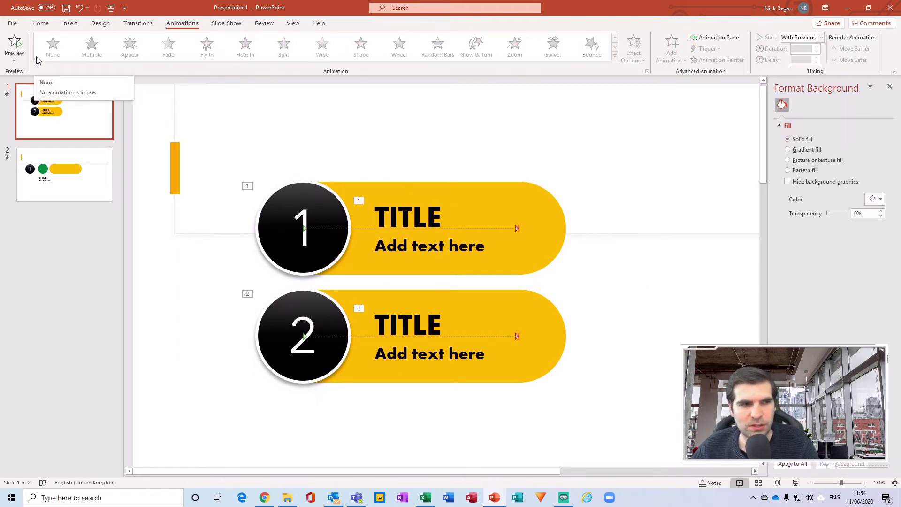
{"action": "left_click", "coordinate": [17, 46]}
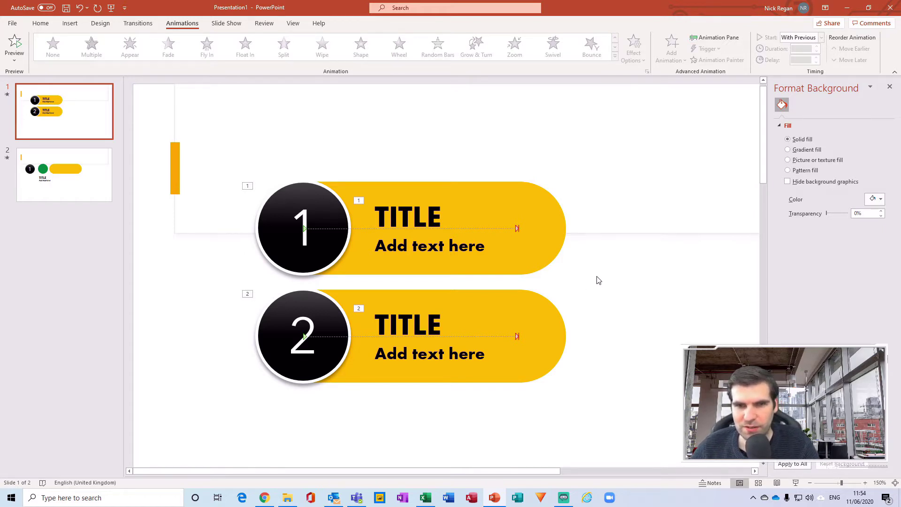
- On slide 2, nudge the black number 1 circle left and check the circle, bar and TITLE animations
{"action": "left_click", "coordinate": [78, 193]}
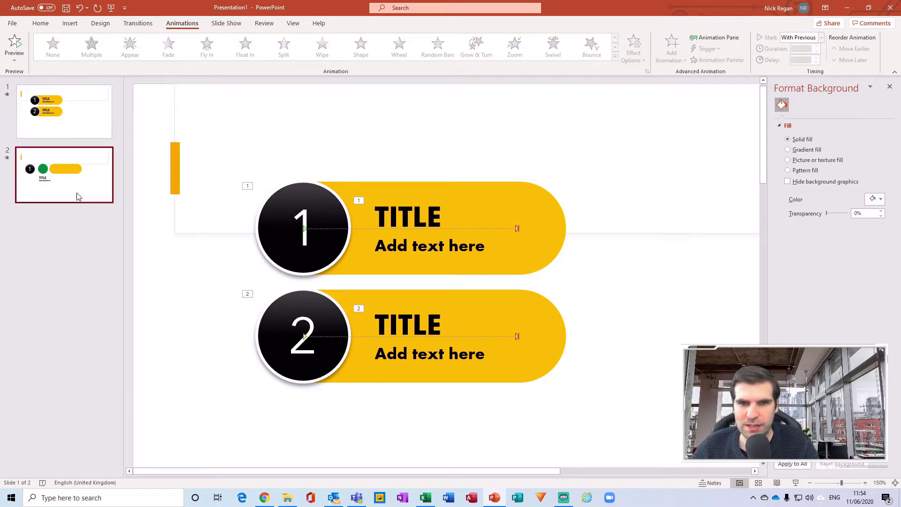
{"action": "left_click", "coordinate": [268, 263]}
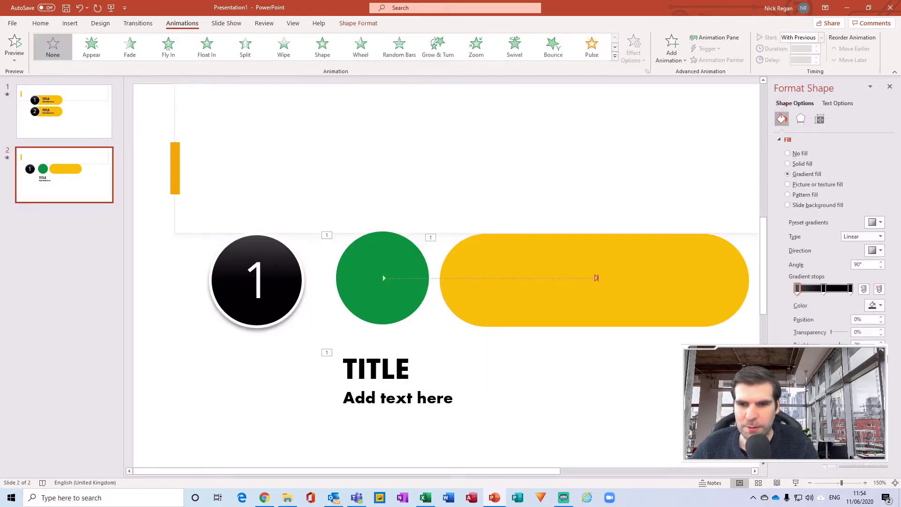
{"action": "left_click_drag", "start_coordinate": [243, 240], "coordinate": [221, 231]}
{"action": "left_click", "coordinate": [379, 272]}
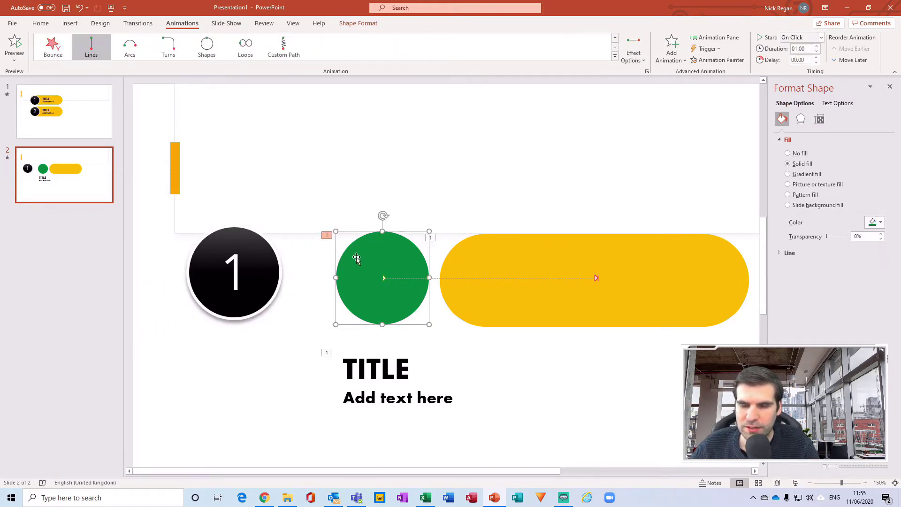
{"action": "left_click", "coordinate": [567, 257]}
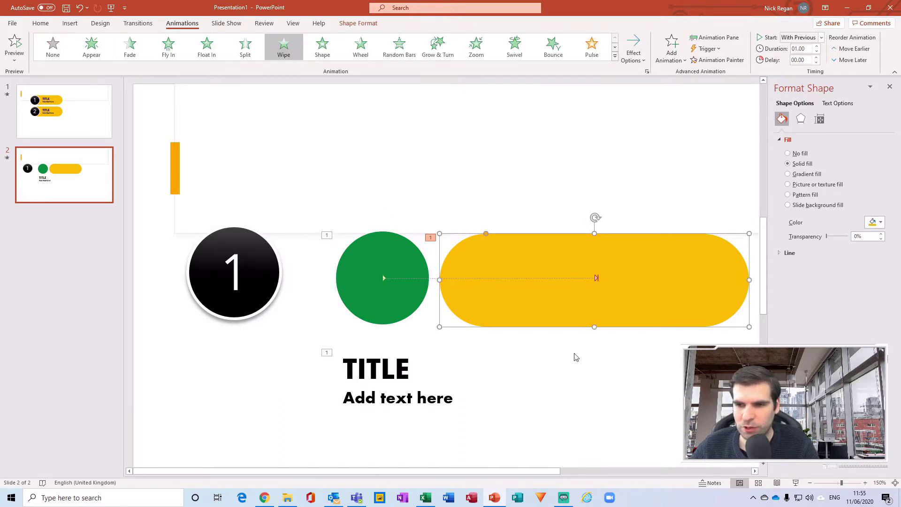
{"action": "left_click", "coordinate": [378, 383]}
{"action": "left_click", "coordinate": [589, 360]}
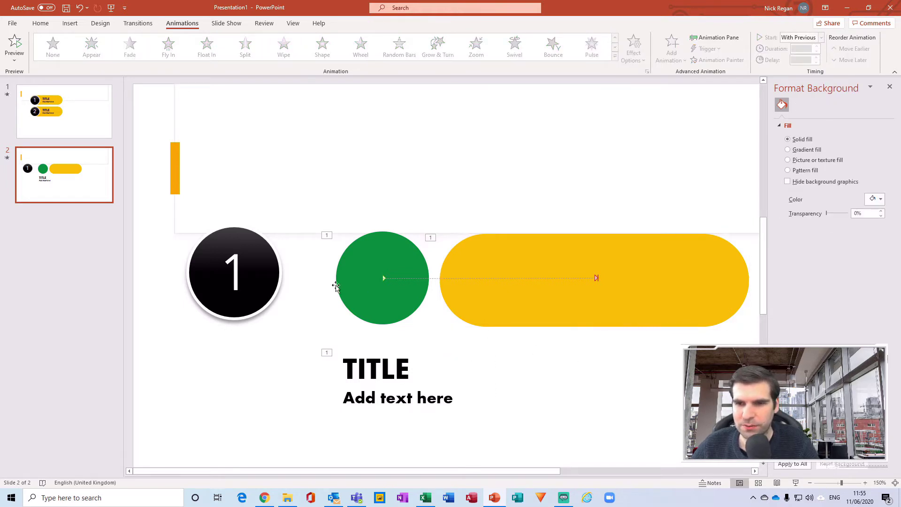
- Add a new slide after slide 2 and delete its title and body placeholders
{"action": "right_click", "coordinate": [100, 194]}
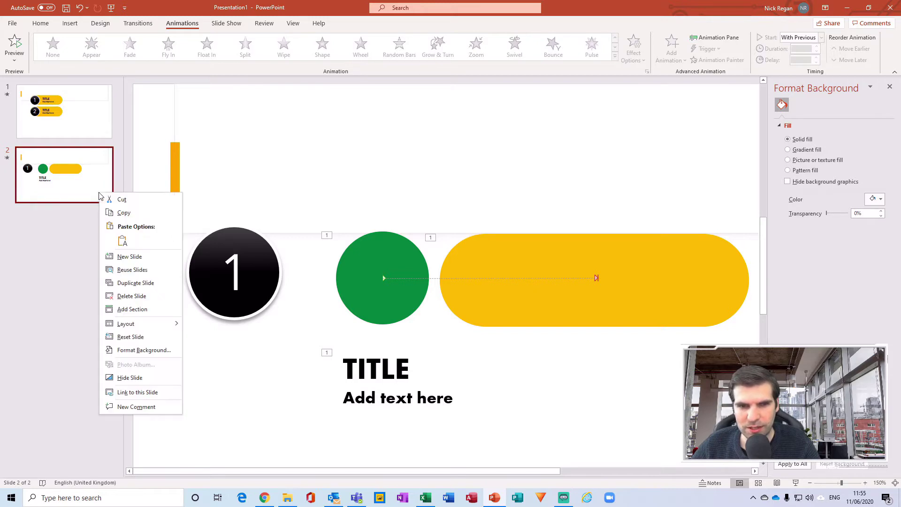
{"action": "left_click", "coordinate": [144, 259]}
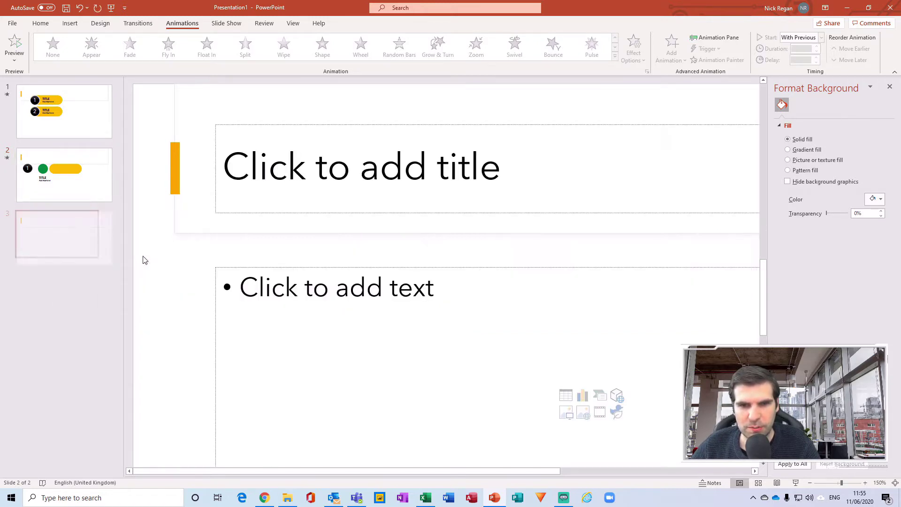
{"action": "left_click", "coordinate": [255, 127]}
{"action": "key", "text": "Delete"}
{"action": "left_click", "coordinate": [266, 263]}
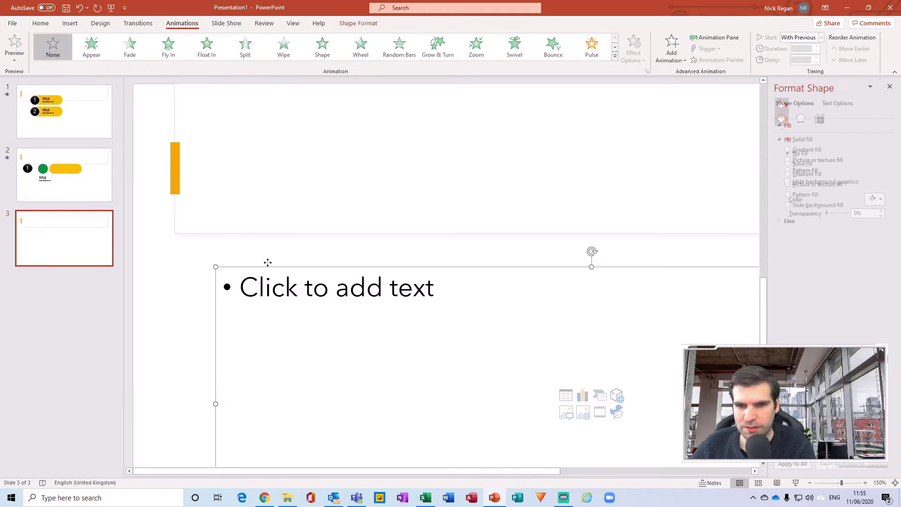
{"action": "key", "text": "Delete"}
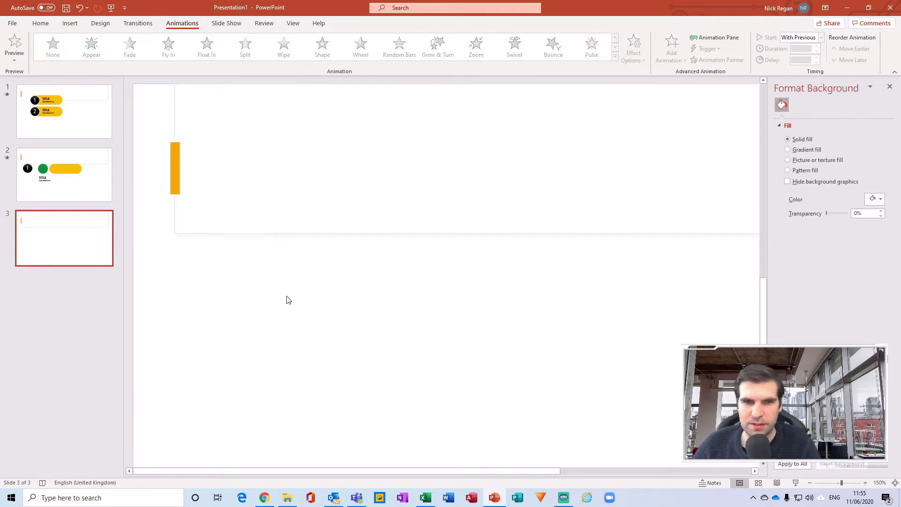
- Draw an oval circle just below the slide's header area
{"action": "left_click", "coordinate": [70, 23]}
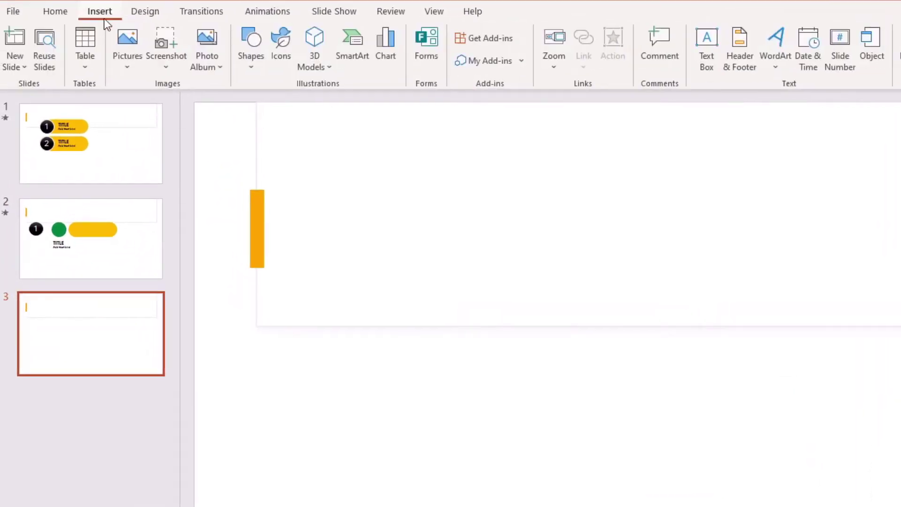
{"action": "left_click", "coordinate": [253, 73]}
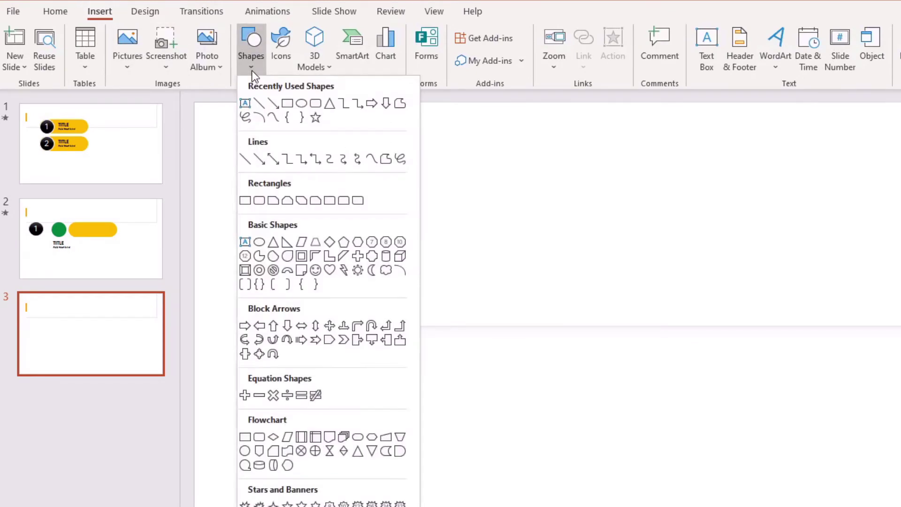
{"action": "left_click", "coordinate": [301, 104]}
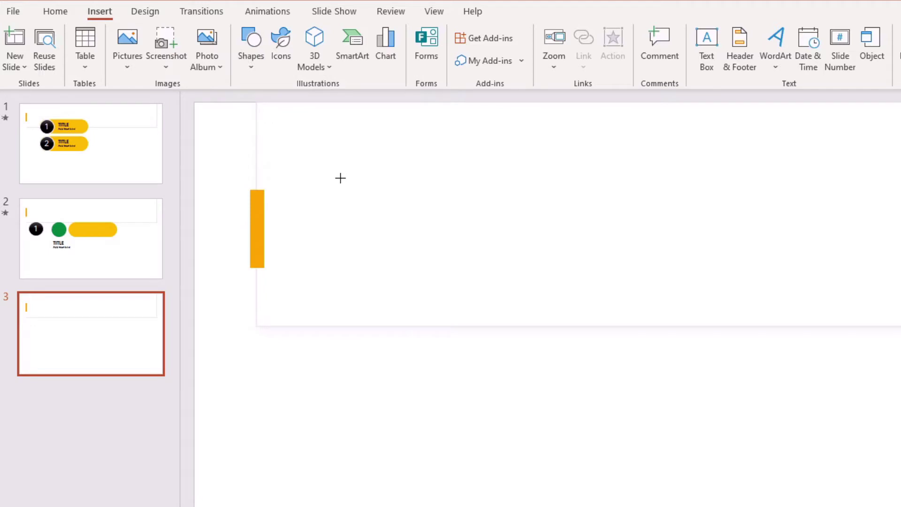
{"action": "mouse_move", "coordinate": [394, 322]}
{"action": "left_mouse_down"}
{"action": "mouse_move", "coordinate": [420, 364]}
{"action": "mouse_move", "coordinate": [503, 441]}
{"action": "mouse_move", "coordinate": [499, 433]}
{"action": "left_mouse_up"}
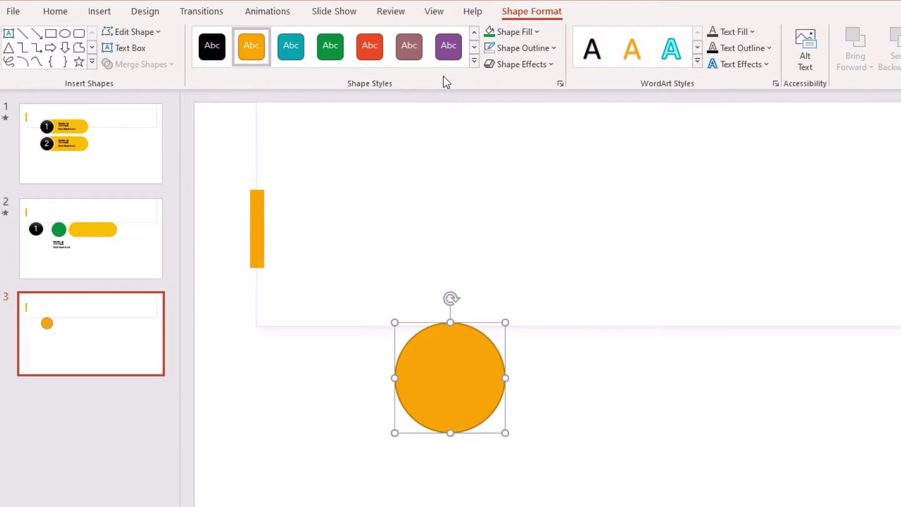
- Give the circle a black gradient style with a theme-coloured 3 pt outline
{"action": "left_click", "coordinate": [474, 61]}
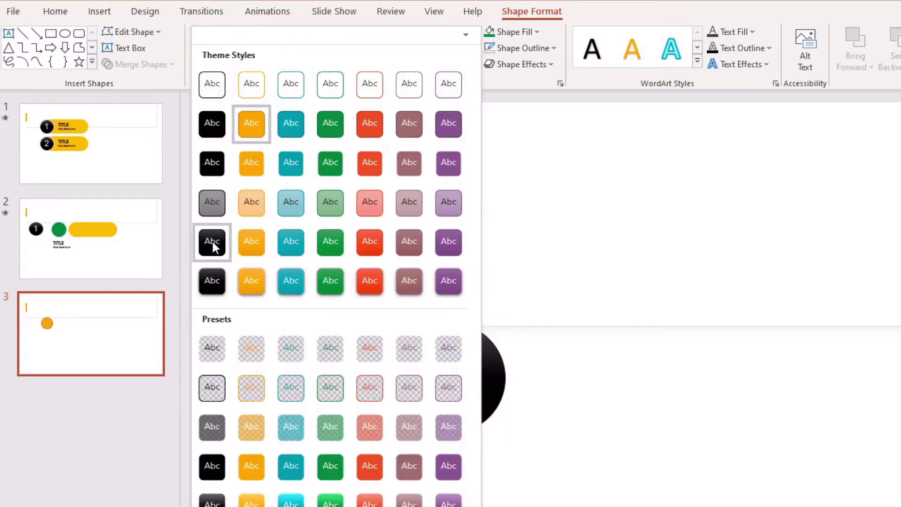
{"action": "left_click", "coordinate": [213, 242]}
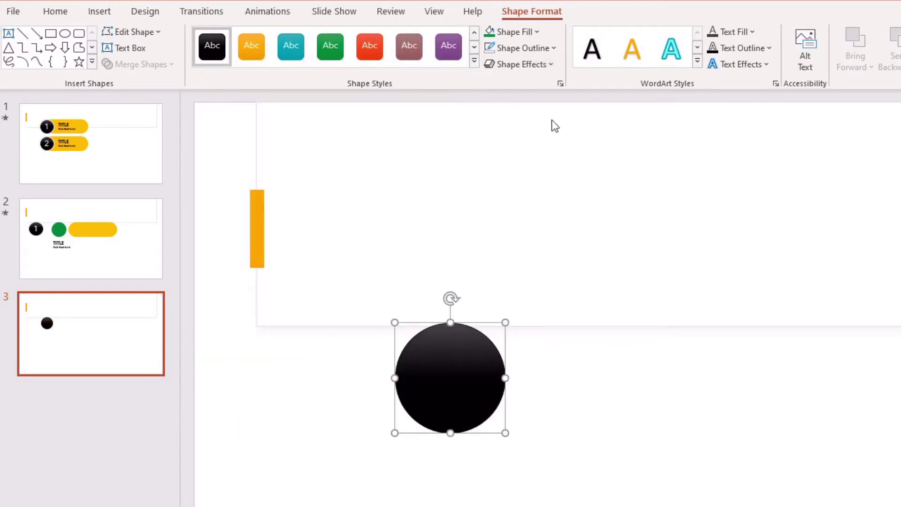
{"action": "left_click", "coordinate": [557, 48]}
{"action": "left_click", "coordinate": [494, 101]}
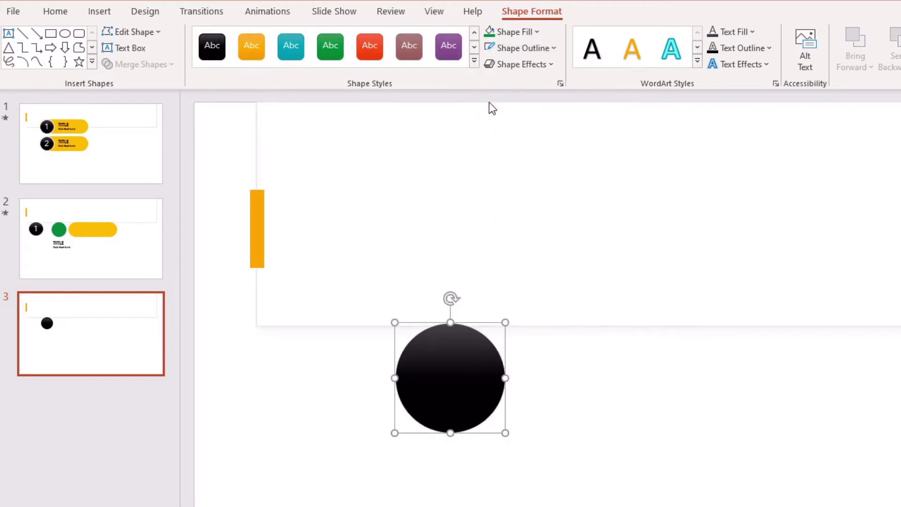
{"action": "left_click", "coordinate": [538, 51]}
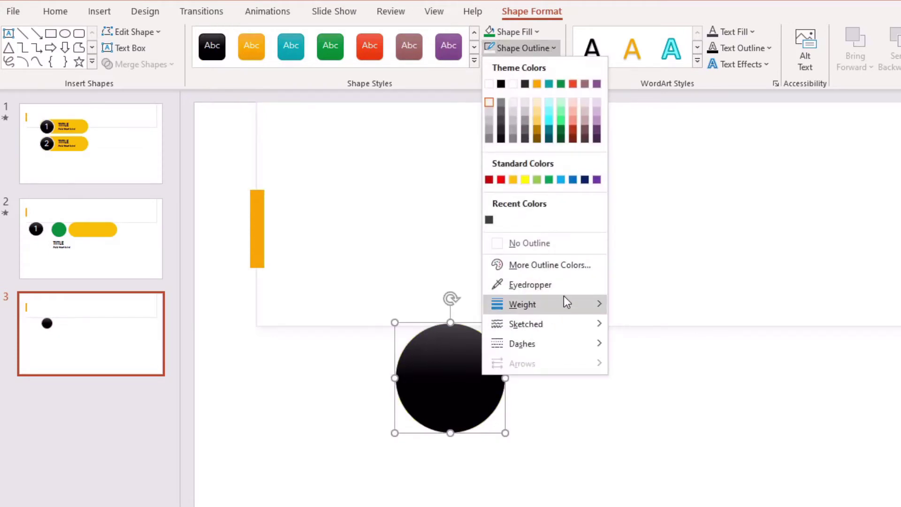
{"action": "mouse_move", "coordinate": [564, 303]}
{"action": "left_click", "coordinate": [641, 414]}
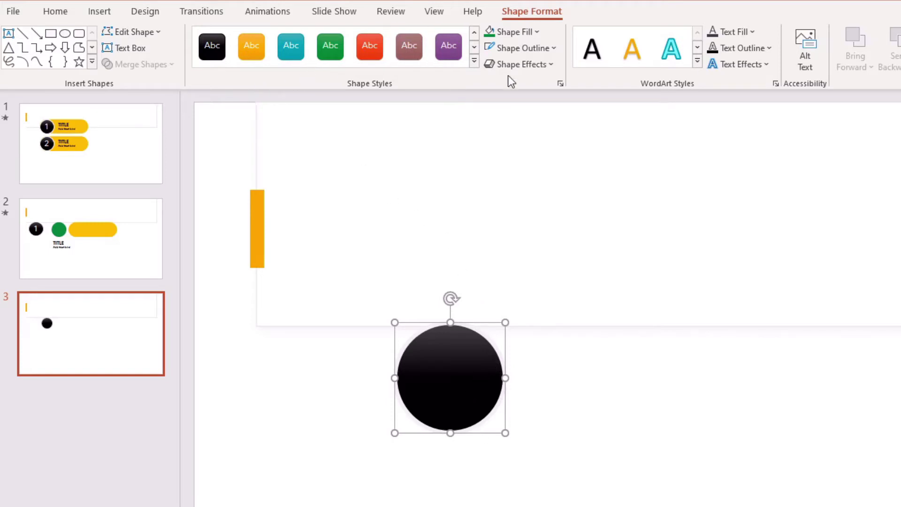
{"action": "left_click", "coordinate": [521, 453]}
- Reapply the black style and change the circle's outline to white at 3 pt
{"action": "left_click", "coordinate": [438, 374]}
{"action": "double_click", "coordinate": [494, 421]}
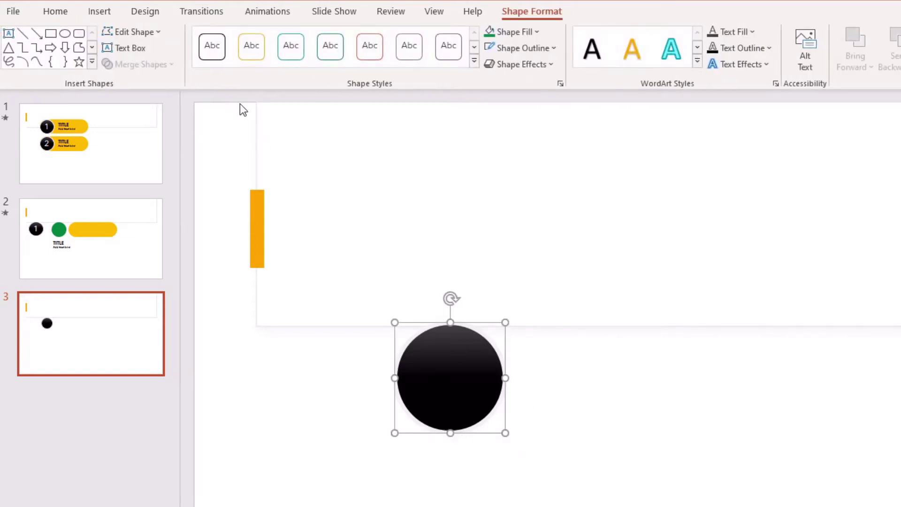
{"action": "left_click", "coordinate": [474, 62]}
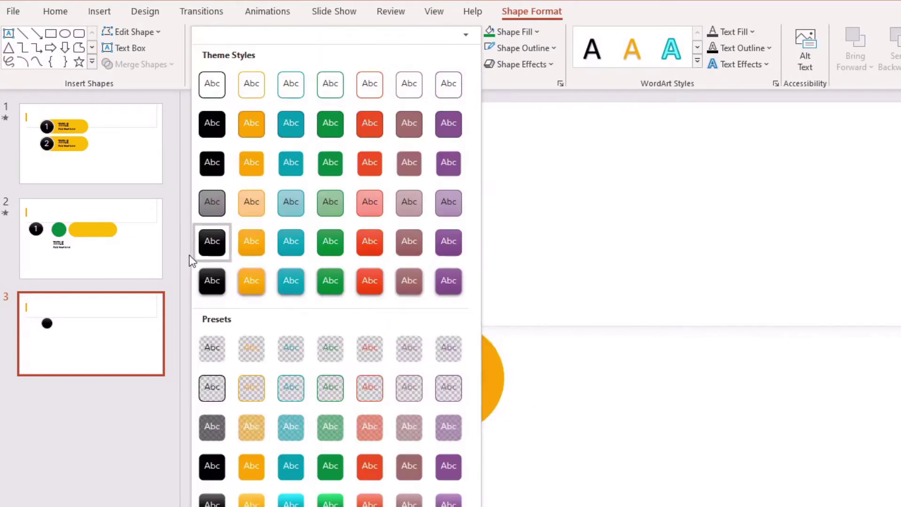
{"action": "left_click", "coordinate": [209, 242]}
{"action": "left_click", "coordinate": [554, 49]}
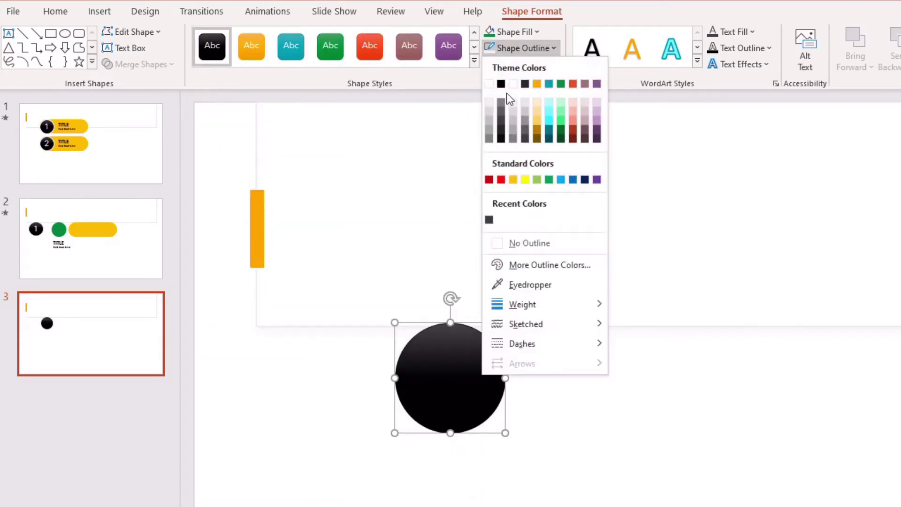
{"action": "left_click", "coordinate": [488, 83]}
{"action": "left_click", "coordinate": [553, 47]}
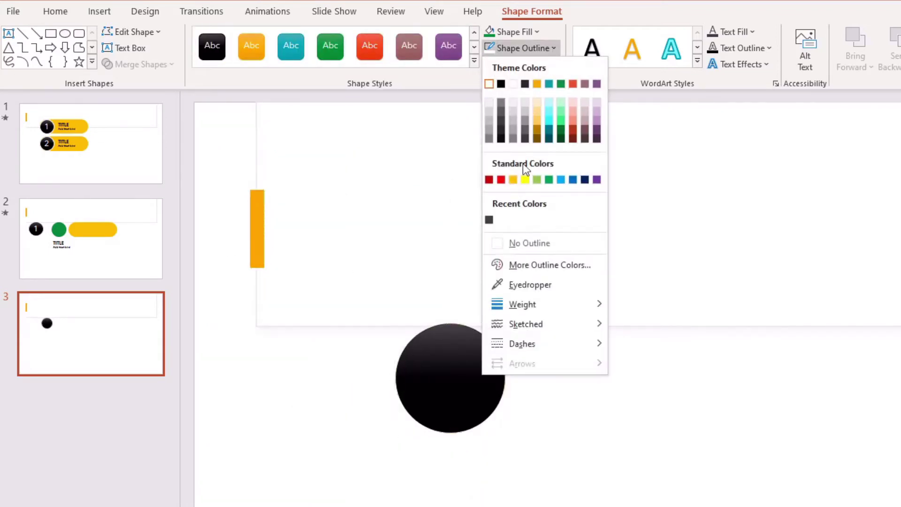
{"action": "mouse_move", "coordinate": [533, 305]}
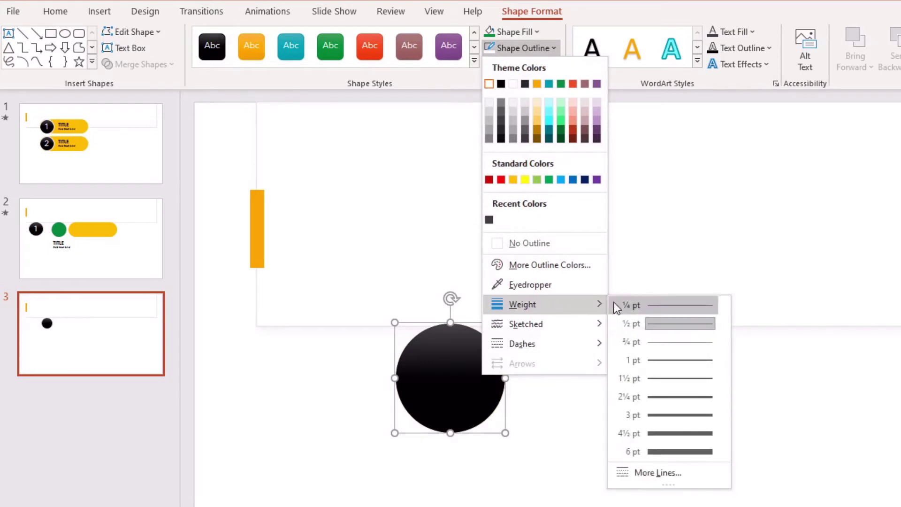
{"action": "left_click", "coordinate": [678, 416]}
- Add an outer drop shadow to the circle
{"action": "left_click", "coordinate": [550, 65]}
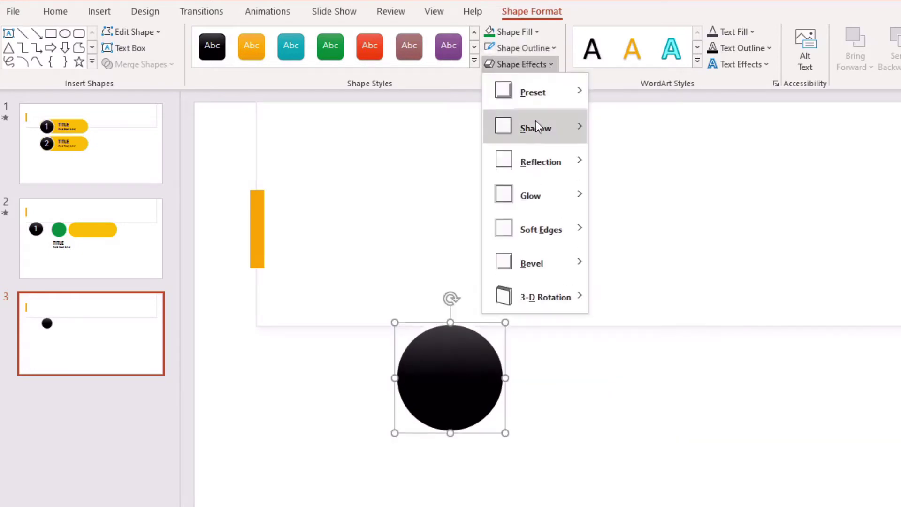
{"action": "mouse_move", "coordinate": [539, 124]}
{"action": "left_click", "coordinate": [648, 225]}
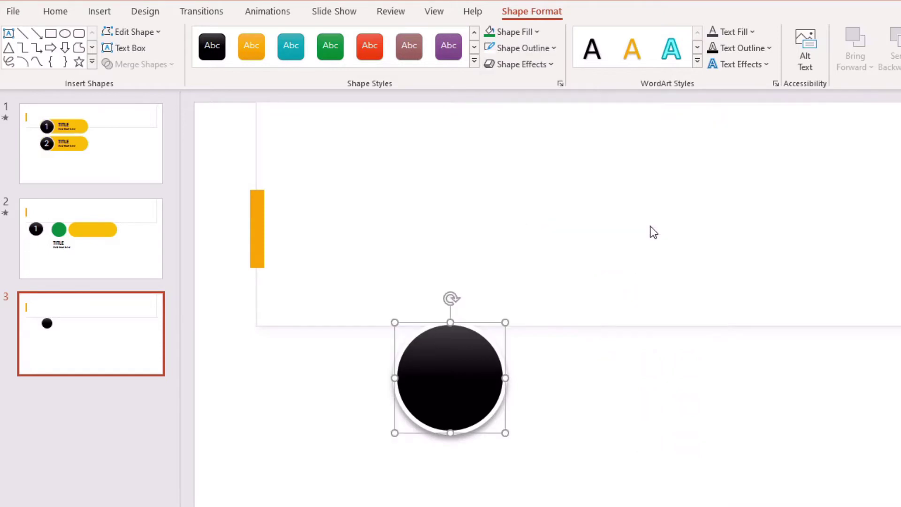
{"action": "left_click", "coordinate": [549, 470]}
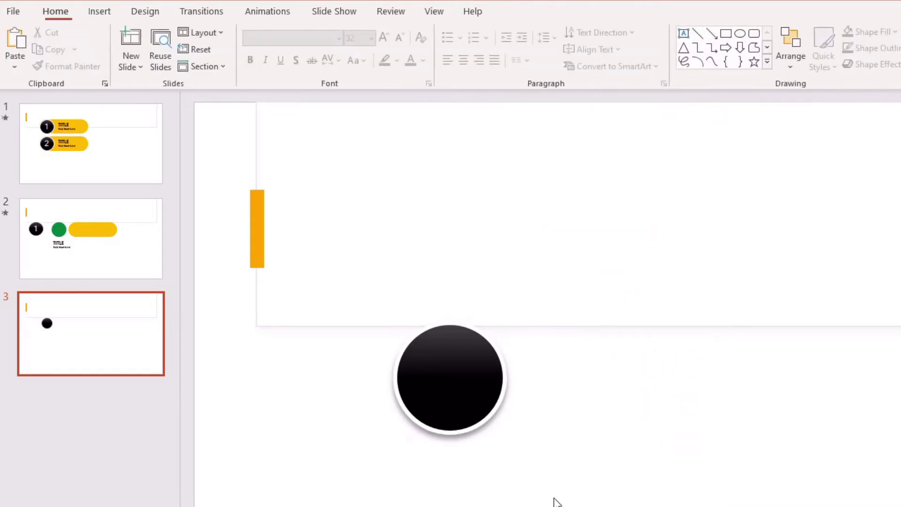
- Type 1 in the black circle and enlarge it to 36 pt
{"action": "left_click", "coordinate": [432, 363]}
{"action": "type", "text": "1"}
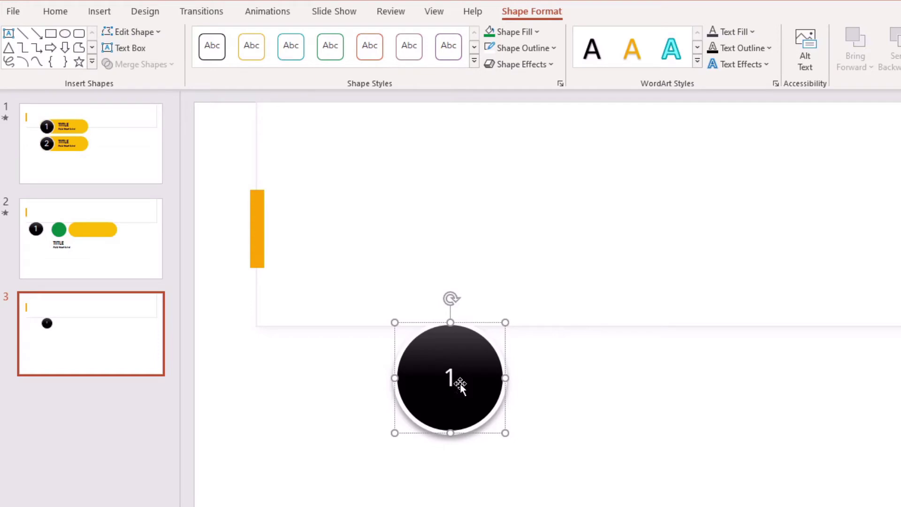
{"action": "double_click", "coordinate": [448, 376]}
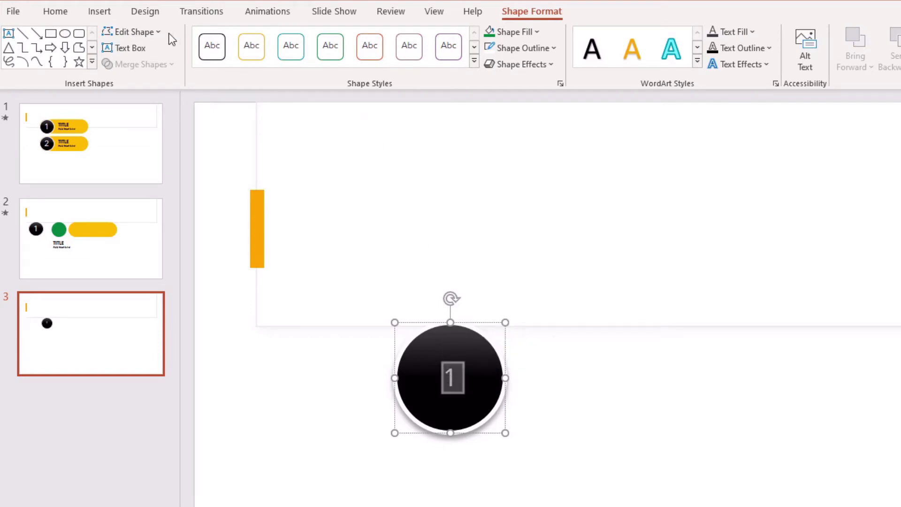
{"action": "left_click", "coordinate": [55, 12]}
{"action": "left_click", "coordinate": [383, 37]}
{"action": "left_click", "coordinate": [384, 37]}
{"action": "left_click", "coordinate": [384, 37]}
{"action": "left_click", "coordinate": [384, 37]}
{"action": "left_click", "coordinate": [383, 38]}
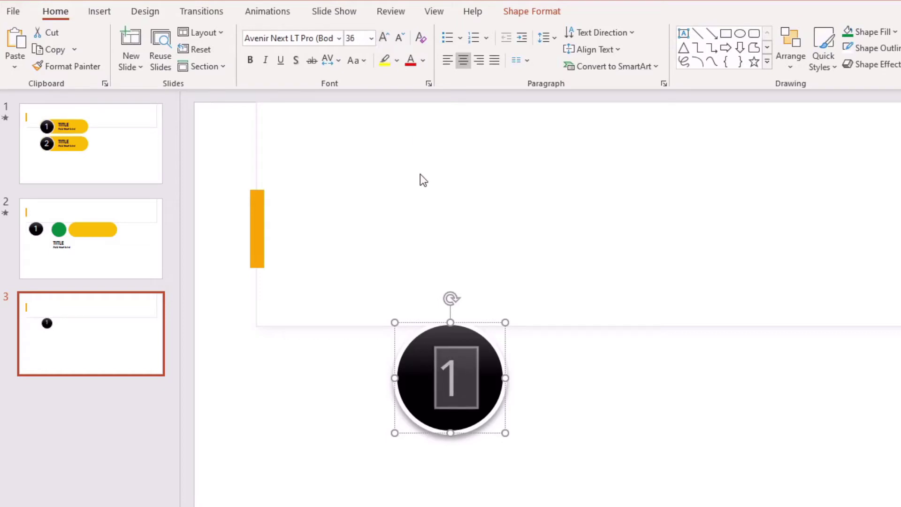
- Change the number's font to Arial Black after briefly trying Aharoni
{"action": "left_click", "coordinate": [339, 38]}
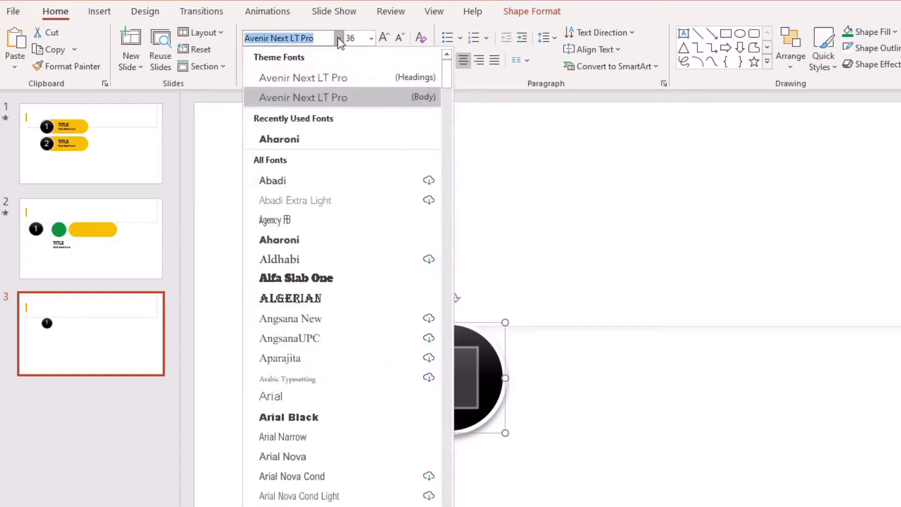
{"action": "left_click", "coordinate": [296, 137]}
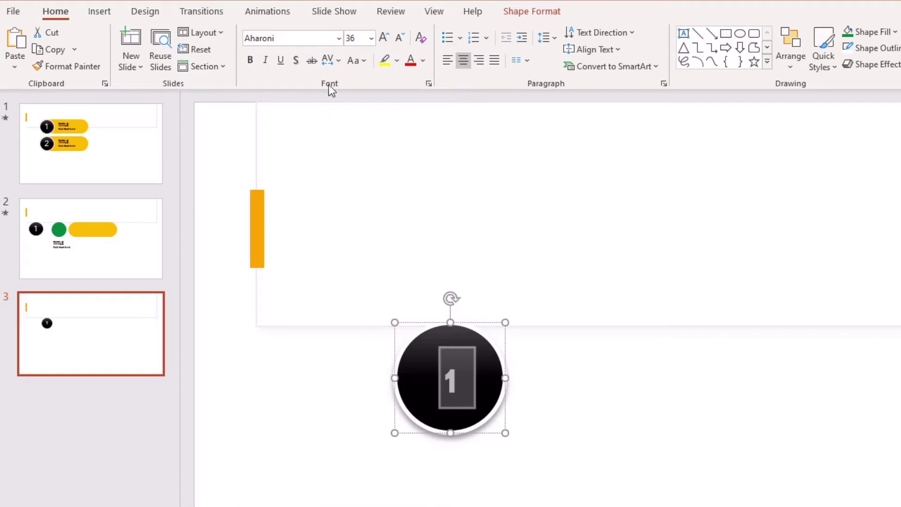
{"action": "left_click", "coordinate": [338, 39]}
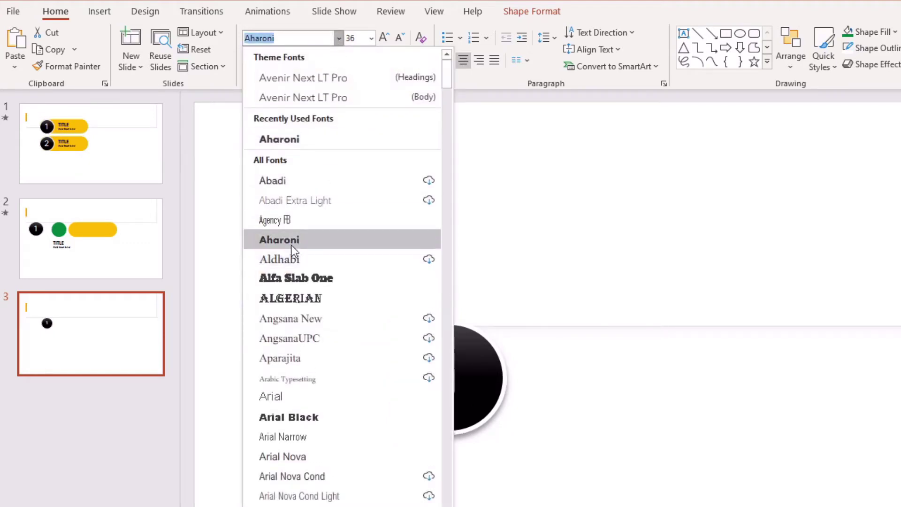
{"action": "left_click", "coordinate": [306, 419]}
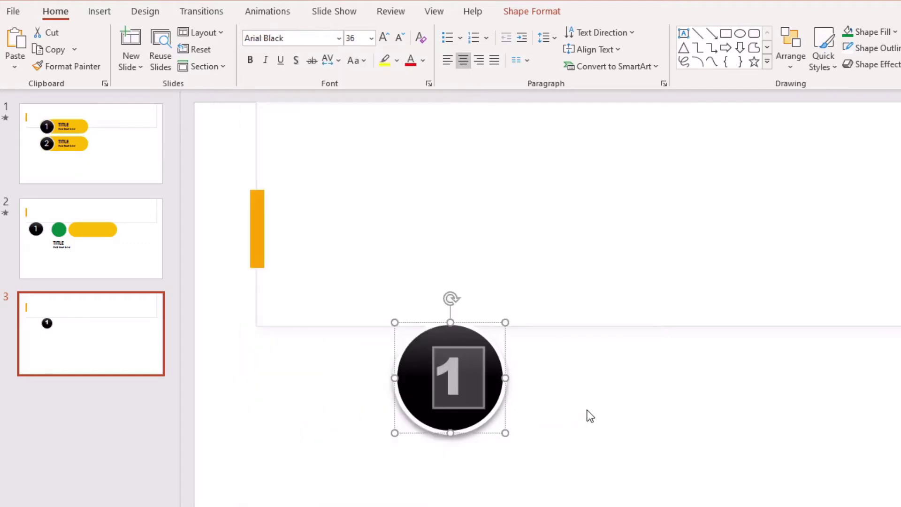
{"action": "left_click", "coordinate": [652, 419]}
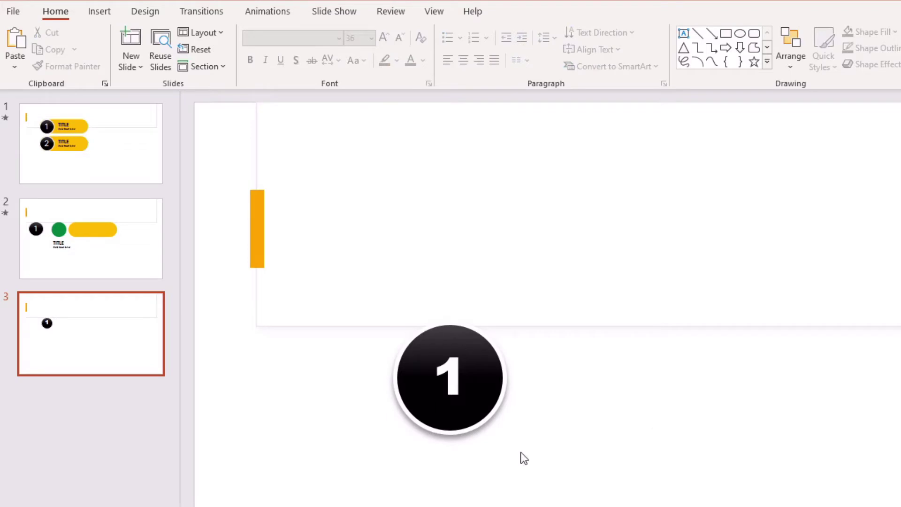
{"action": "left_click", "coordinate": [497, 374]}
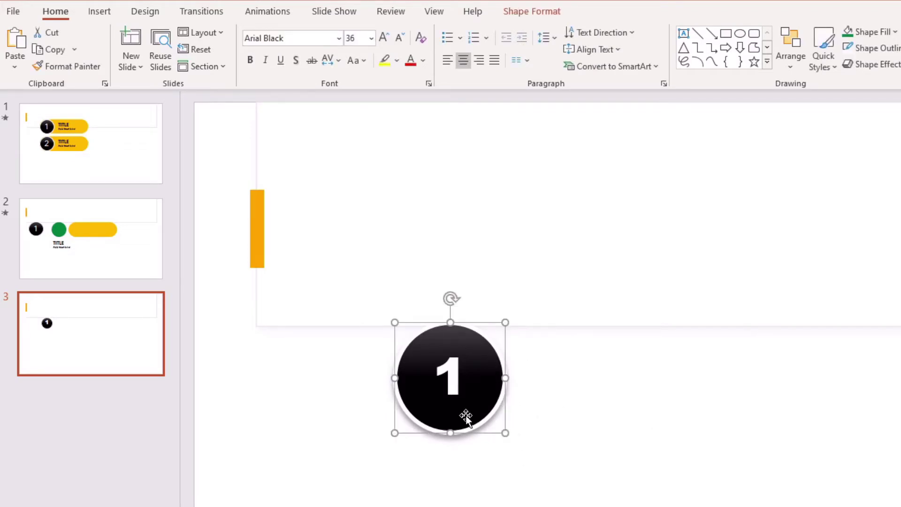
- Duplicate the circle to its right, fill the copy light green and remove its outline
{"action": "key", "text": "ctrl+d"}
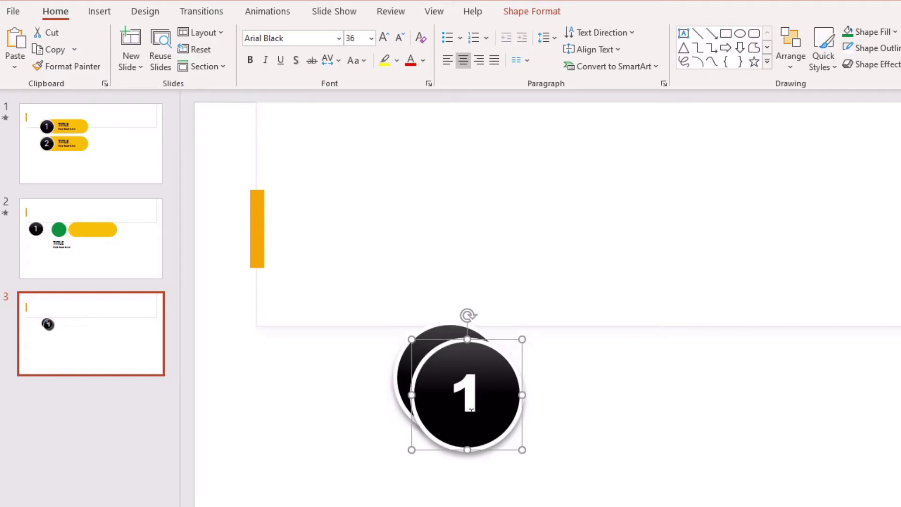
{"action": "left_click_drag", "start_coordinate": [494, 418], "coordinate": [603, 408]}
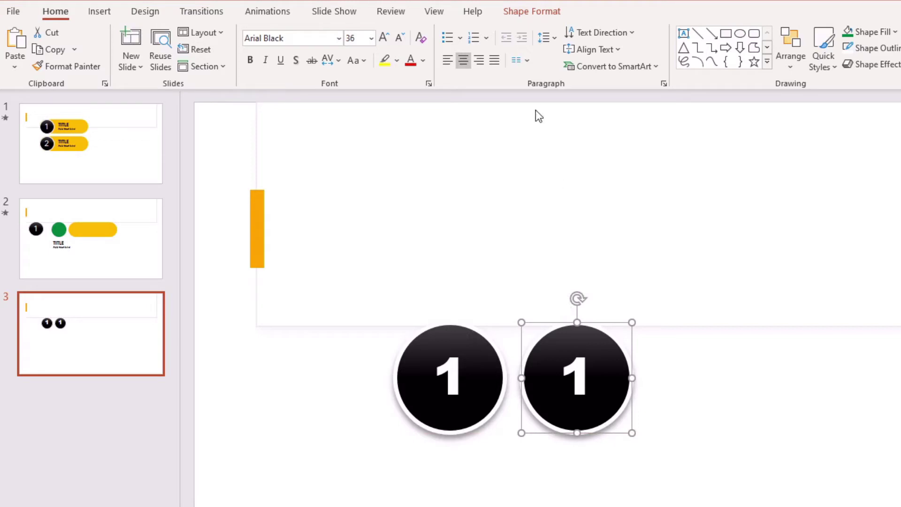
{"action": "left_click", "coordinate": [525, 14]}
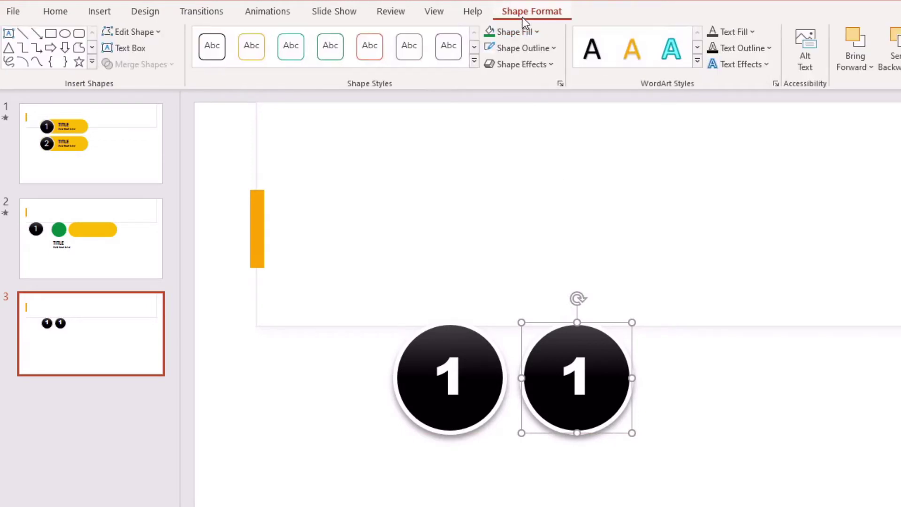
{"action": "left_click", "coordinate": [538, 32]}
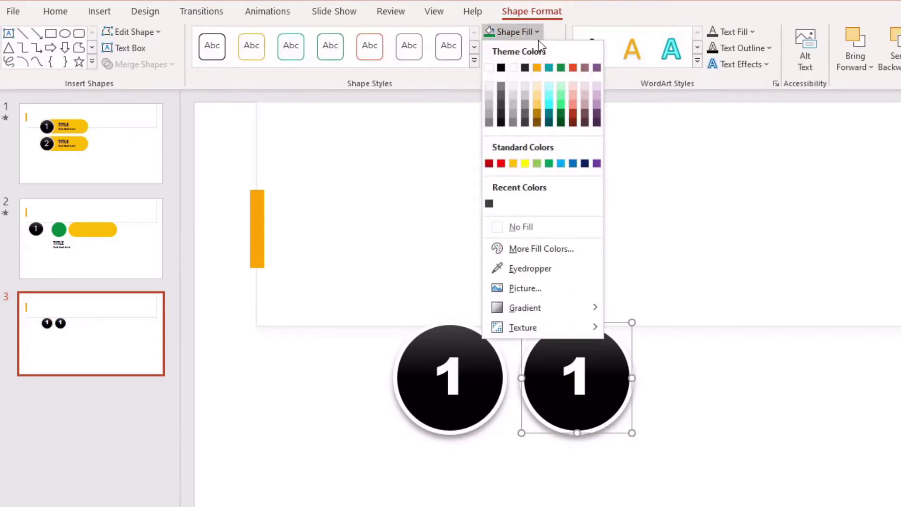
{"action": "left_click", "coordinate": [538, 164]}
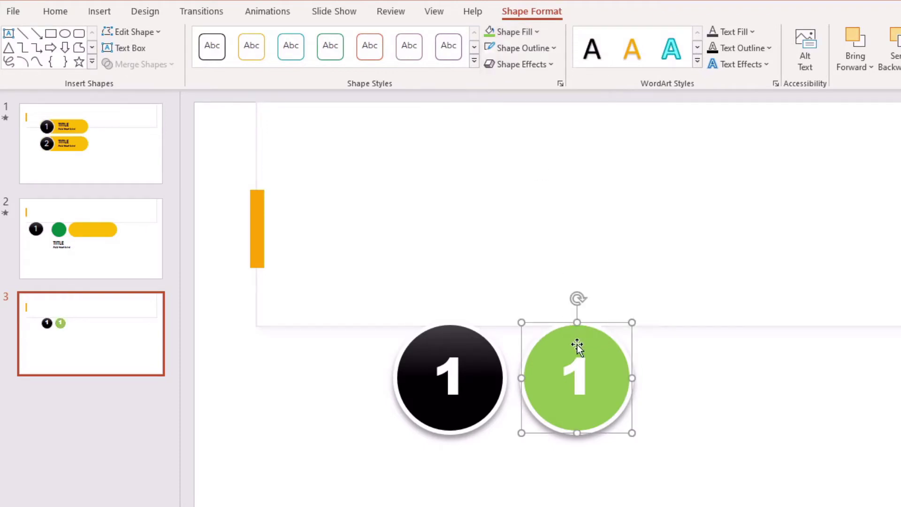
{"action": "left_click", "coordinate": [553, 51]}
{"action": "left_click", "coordinate": [519, 242]}
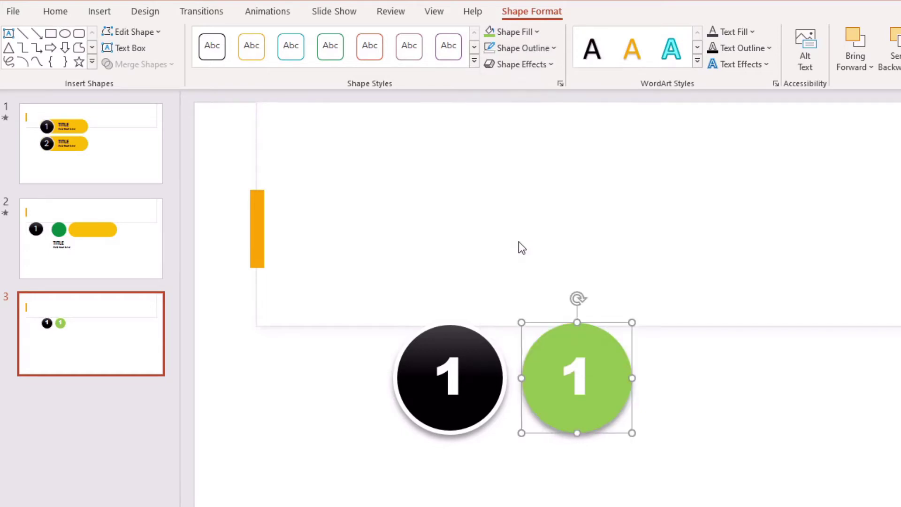
- Delete the 1 from the green circle, remove its shadow, and line it up beside the black circle
{"action": "left_click", "coordinate": [588, 374]}
{"action": "key", "text": "BackSpace"}
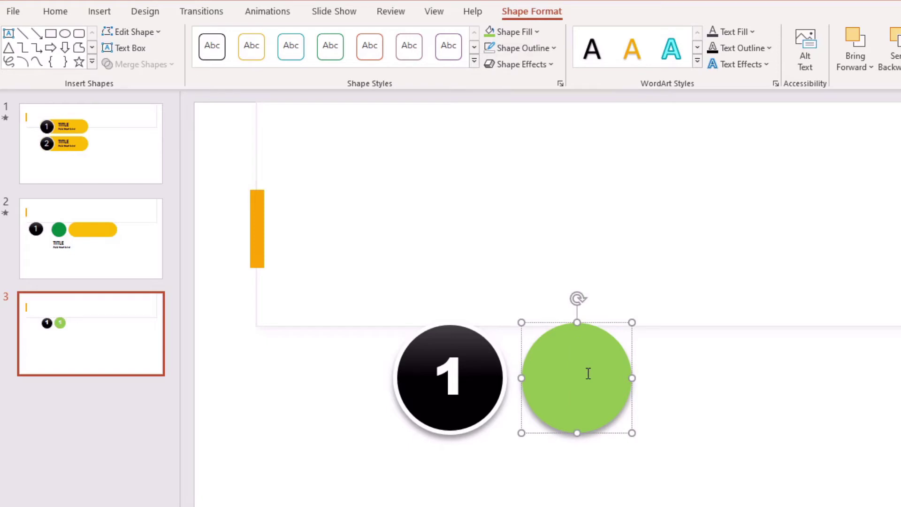
{"action": "left_click", "coordinate": [704, 430]}
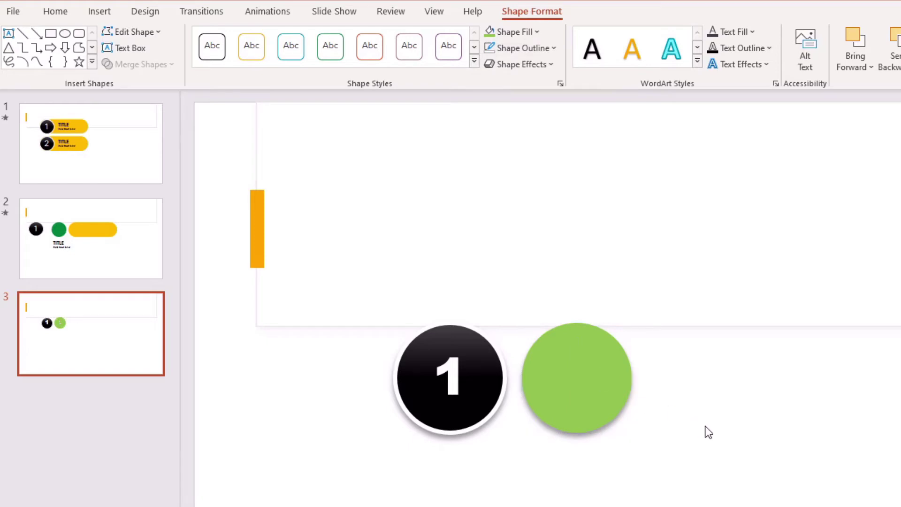
{"action": "left_click", "coordinate": [565, 373]}
{"action": "left_click", "coordinate": [554, 65]}
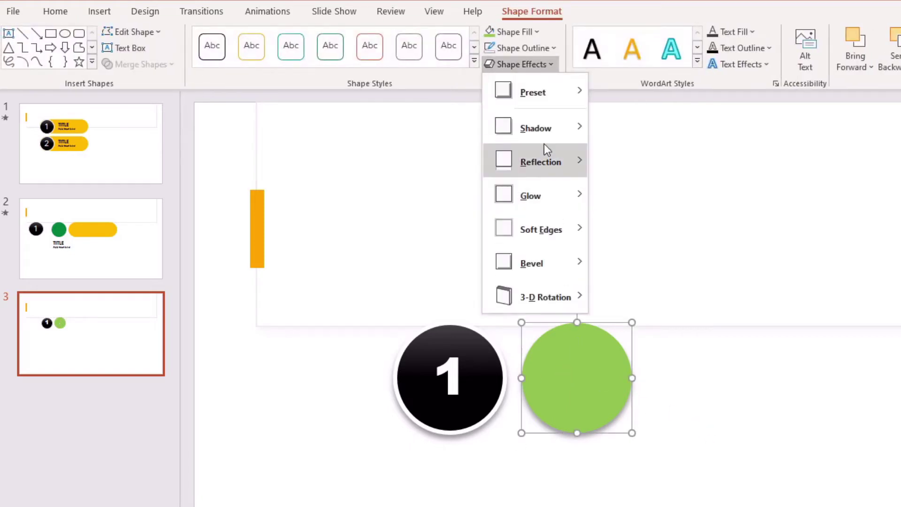
{"action": "mouse_move", "coordinate": [544, 127]}
{"action": "left_click", "coordinate": [609, 151]}
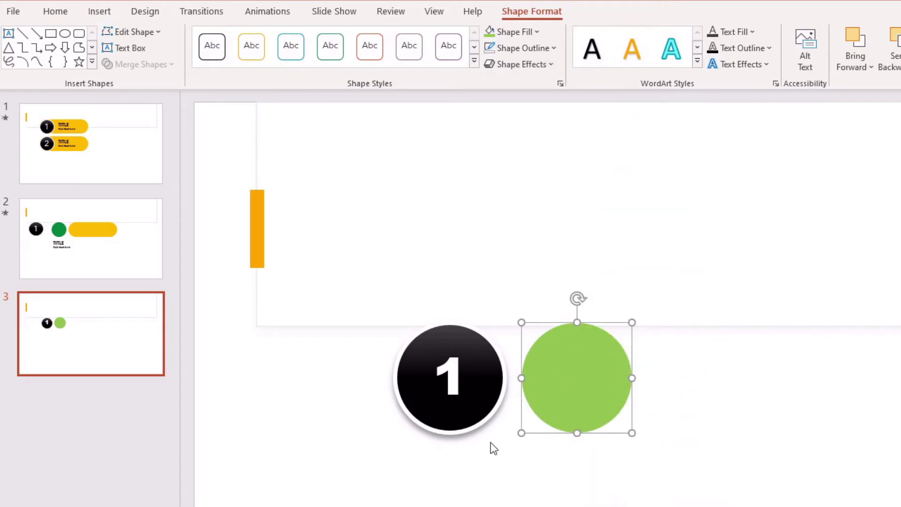
{"action": "left_click_drag", "start_coordinate": [540, 387], "coordinate": [576, 386]}
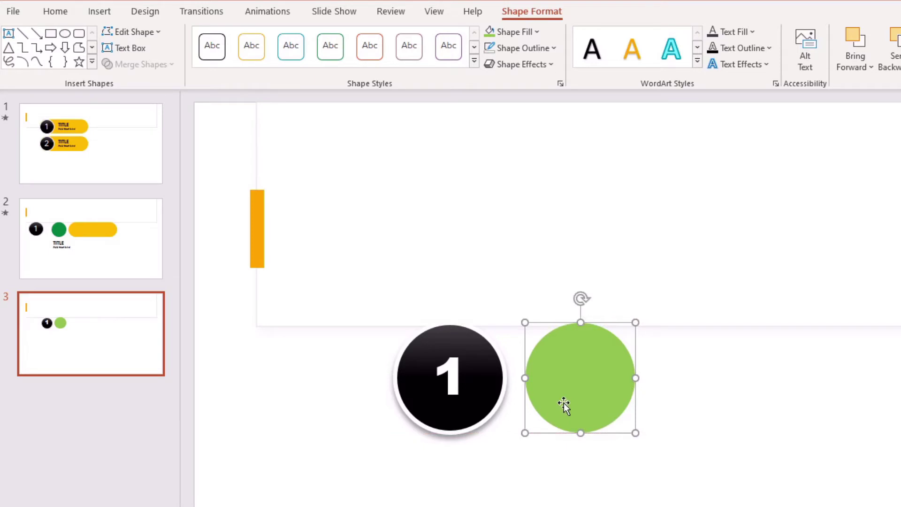
{"action": "left_click", "coordinate": [725, 392]}
- Draw a wide rounded rectangle right of the green circle, matching the circle's height
{"action": "left_click", "coordinate": [100, 13]}
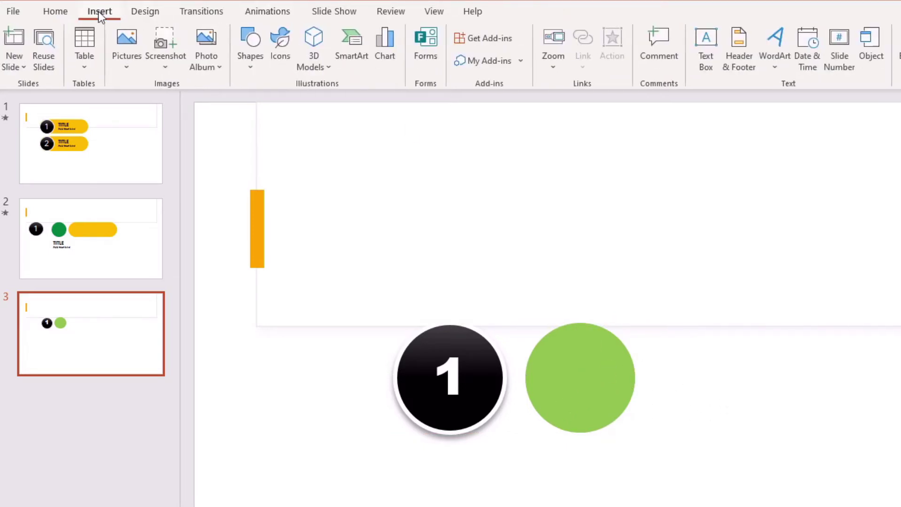
{"action": "left_click", "coordinate": [256, 68]}
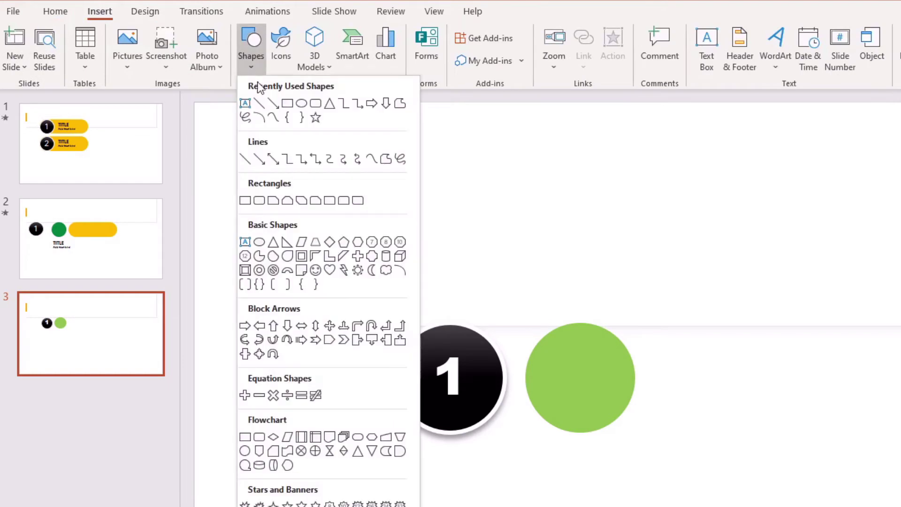
{"action": "left_click", "coordinate": [272, 201]}
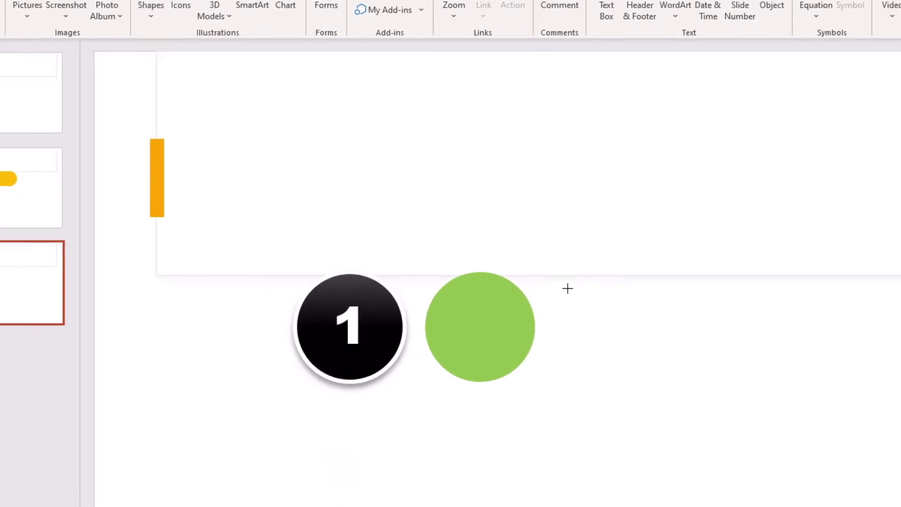
{"action": "left_click_drag", "start_coordinate": [667, 336], "coordinate": [729, 396]}
{"action": "mouse_move", "coordinate": [536, 298]}
{"action": "left_mouse_down"}
{"action": "mouse_move", "coordinate": [674, 340]}
{"action": "mouse_move", "coordinate": [796, 336]}
{"action": "left_mouse_up"}
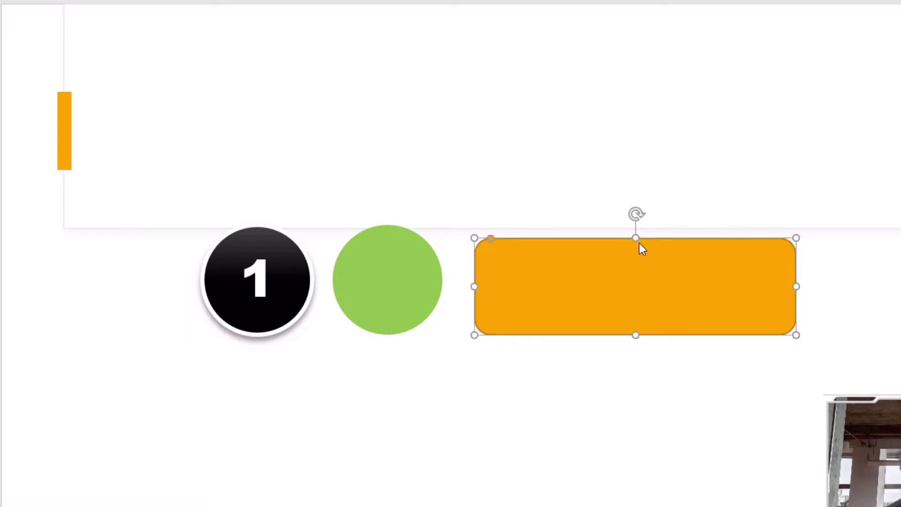
{"action": "left_click_drag", "start_coordinate": [636, 238], "coordinate": [636, 227]}
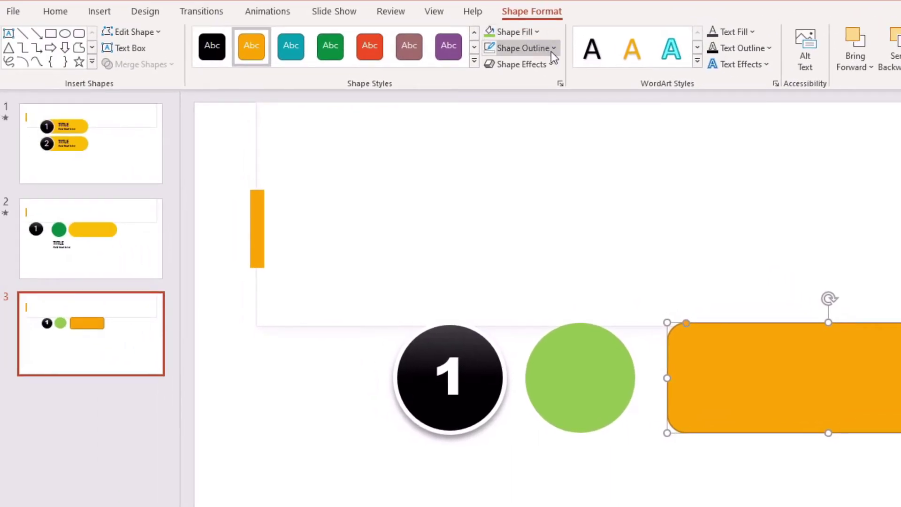
- Fill the rectangle gold with no outline, round it into a pill, and overlap the green circle
{"action": "left_click", "coordinate": [536, 33]}
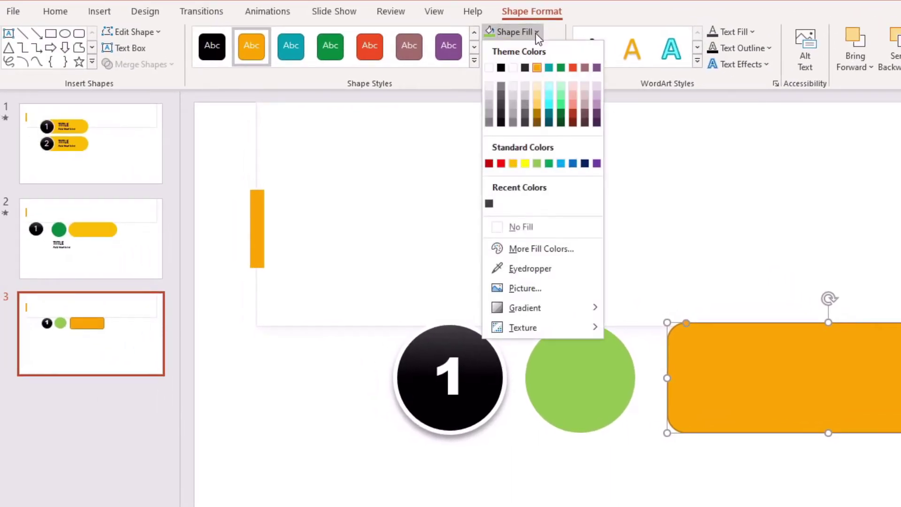
{"action": "left_click", "coordinate": [516, 165]}
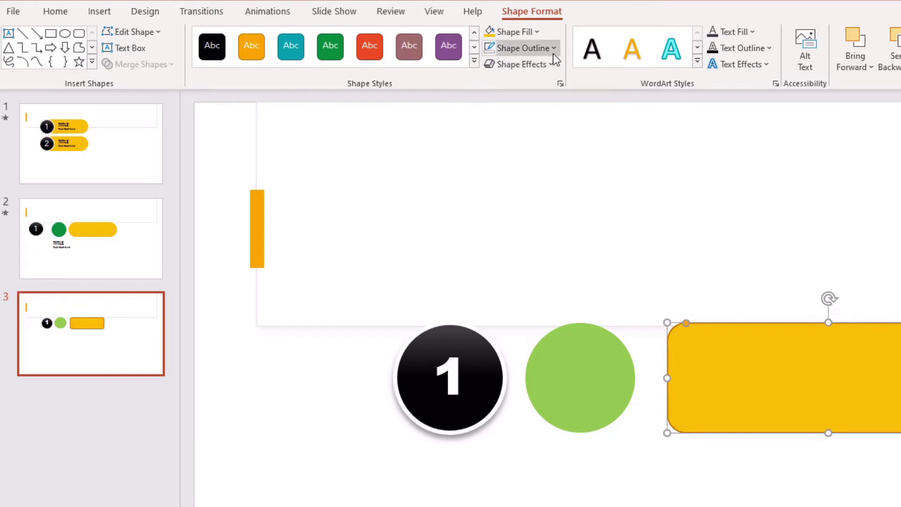
{"action": "left_click", "coordinate": [522, 48]}
{"action": "left_click", "coordinate": [515, 244]}
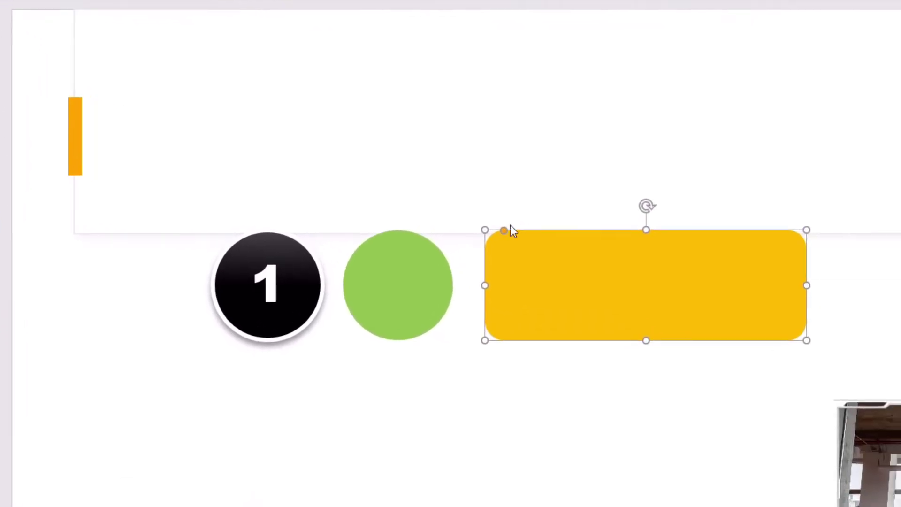
{"action": "left_click_drag", "start_coordinate": [493, 226], "coordinate": [563, 230]}
{"action": "left_click_drag", "start_coordinate": [626, 233], "coordinate": [625, 230]}
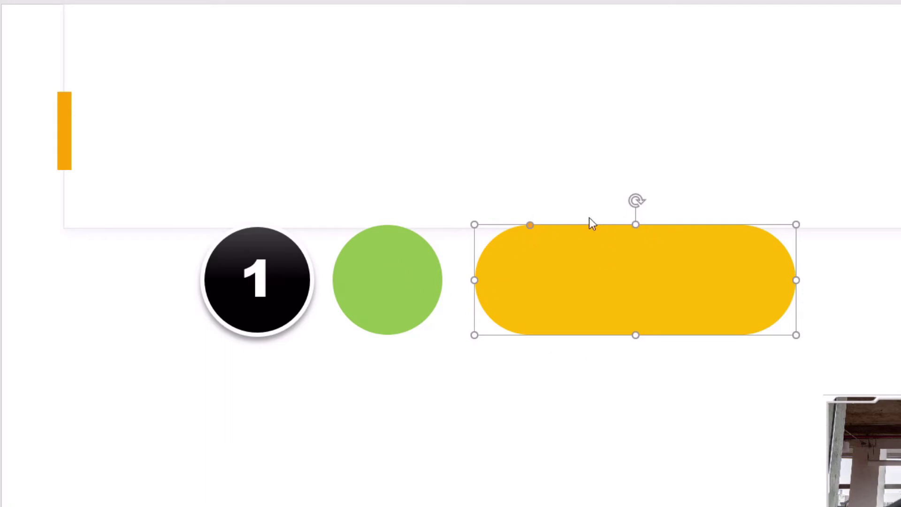
{"action": "left_click_drag", "start_coordinate": [590, 257], "coordinate": [576, 258]}
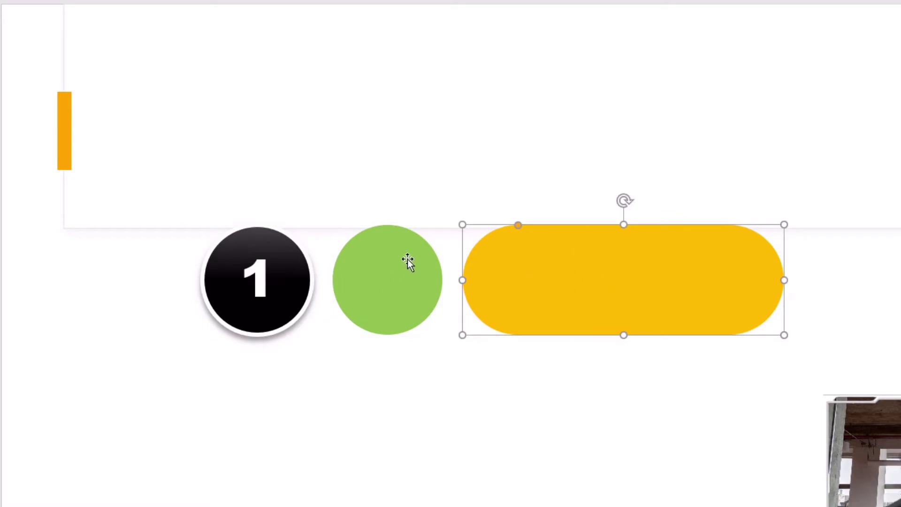
{"action": "left_click_drag", "start_coordinate": [380, 279], "coordinate": [445, 279]}
- Bring the green circle to the front and fit it flush over the pill's left end
{"action": "right_click", "coordinate": [445, 280]}
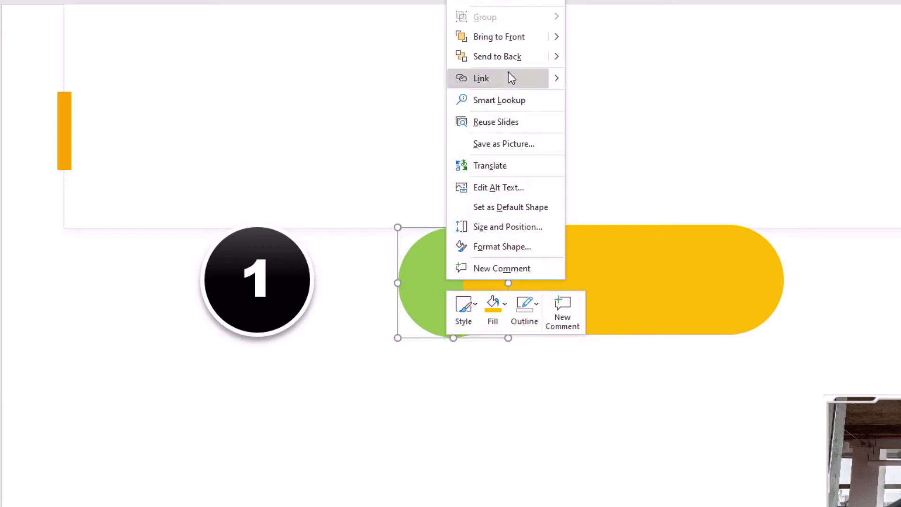
{"action": "left_click", "coordinate": [516, 57]}
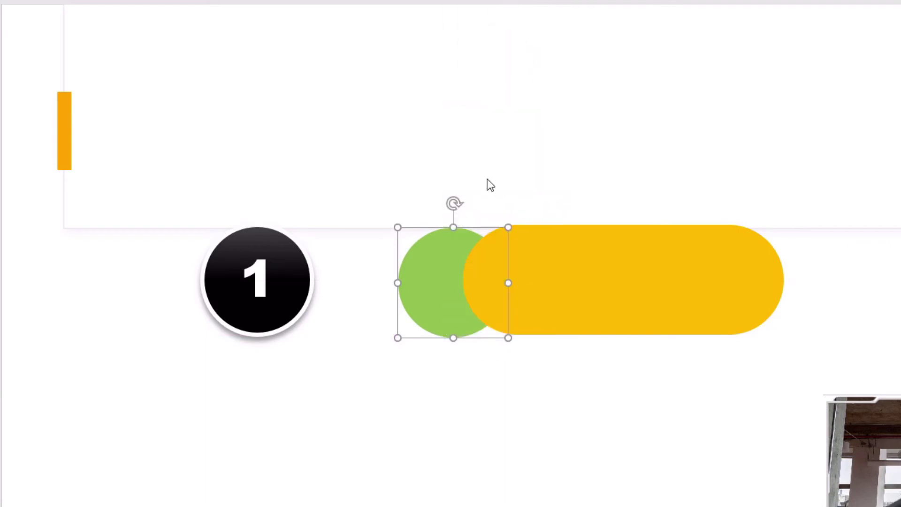
{"action": "right_click", "coordinate": [438, 269]}
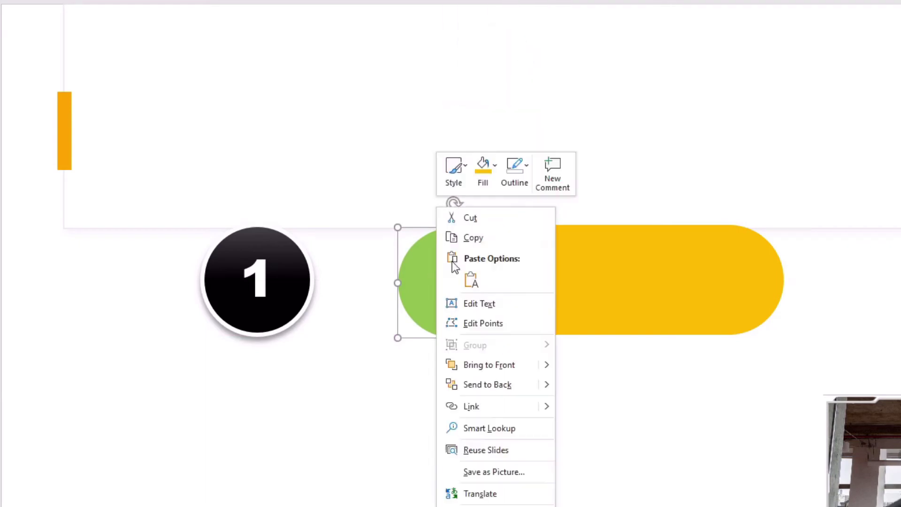
{"action": "left_click", "coordinate": [509, 365]}
{"action": "left_click_drag", "start_coordinate": [438, 281], "coordinate": [504, 272]}
{"action": "left_click", "coordinate": [572, 421]}
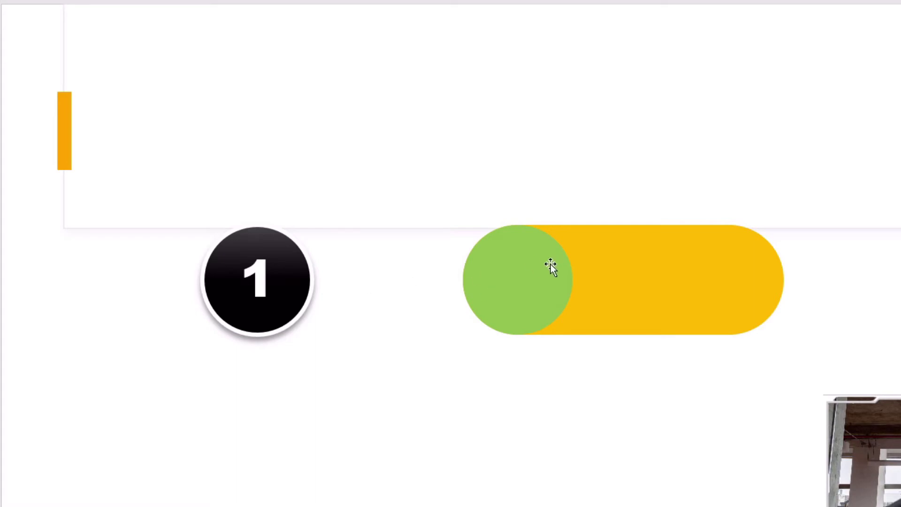
{"action": "left_click", "coordinate": [513, 277]}
{"action": "mouse_move", "coordinate": [512, 277]}
{"action": "left_mouse_down"}
{"action": "mouse_move", "coordinate": [723, 276]}
{"action": "mouse_move", "coordinate": [513, 278]}
{"action": "left_mouse_up"}
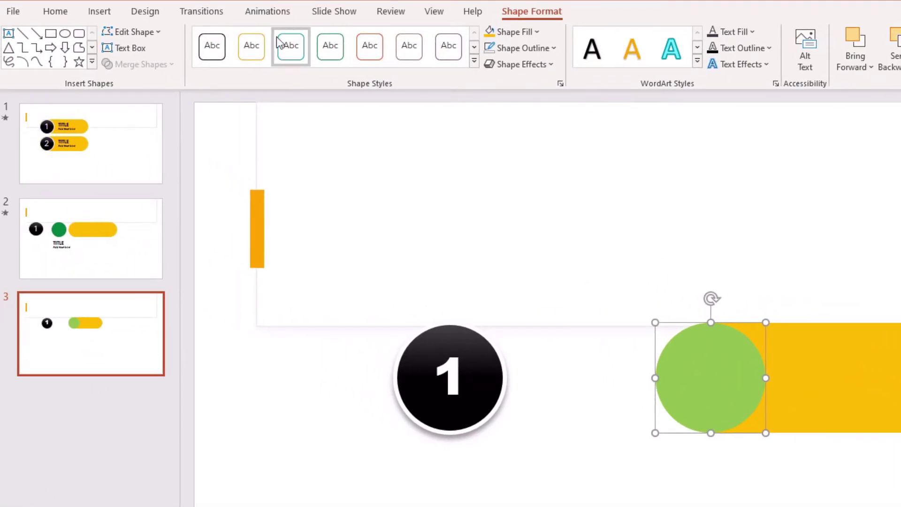
- Apply a Lines motion path to the green circle with its direction set to Right
{"action": "left_click", "coordinate": [251, 14]}
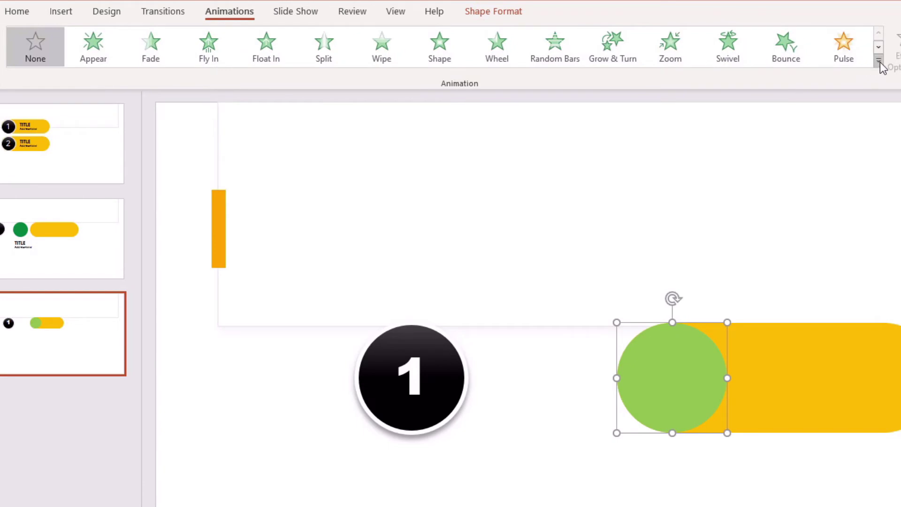
{"action": "left_click", "coordinate": [880, 62]}
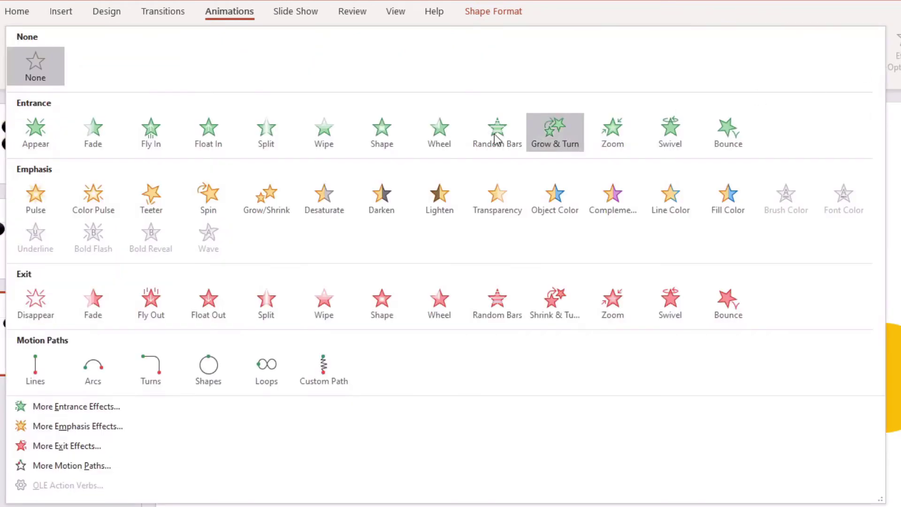
{"action": "left_click", "coordinate": [44, 364]}
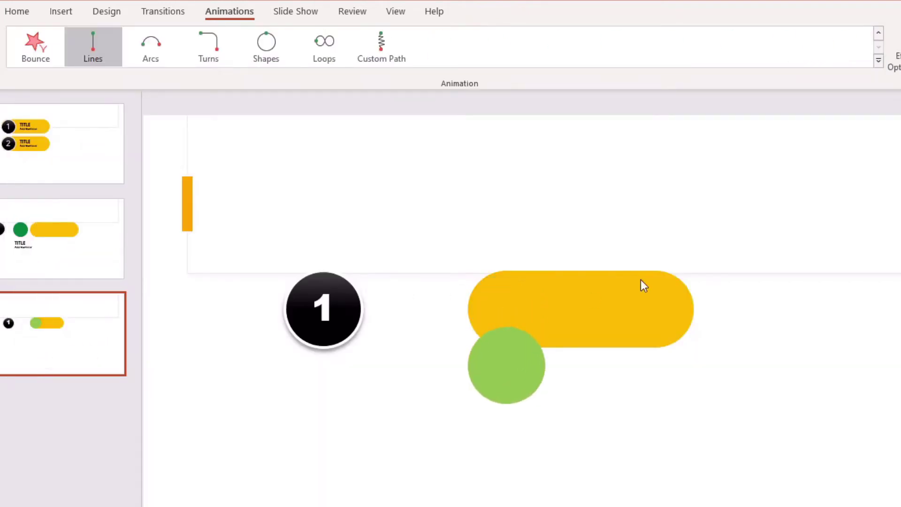
{"action": "scroll", "coordinate": [641, 280], "scroll_direction": "up", "scroll_amount": 2}
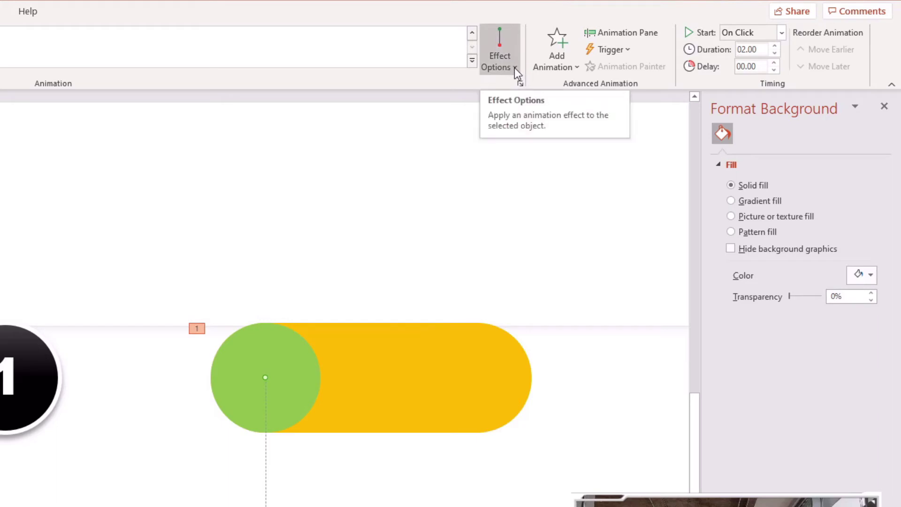
{"action": "left_click", "coordinate": [515, 68]}
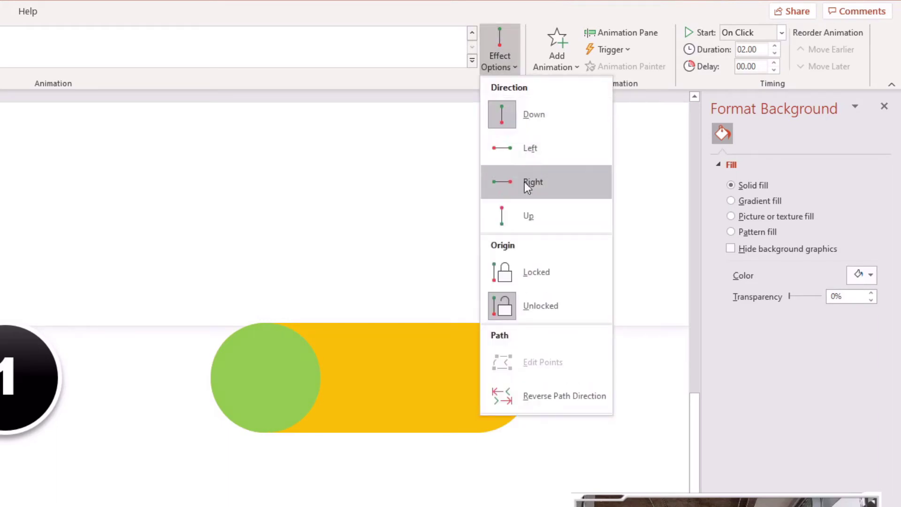
{"action": "left_click", "coordinate": [512, 192]}
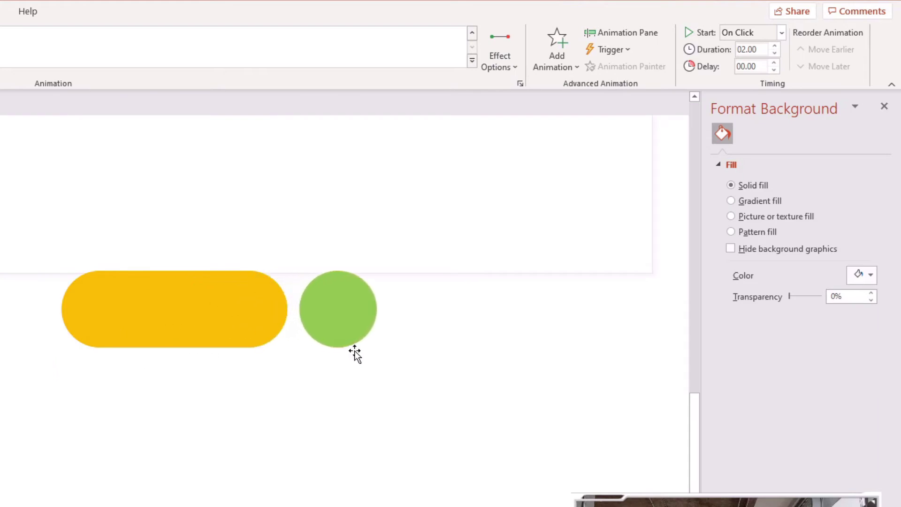
{"action": "scroll", "coordinate": [339, 317], "scroll_direction": "up", "scroll_amount": 2}
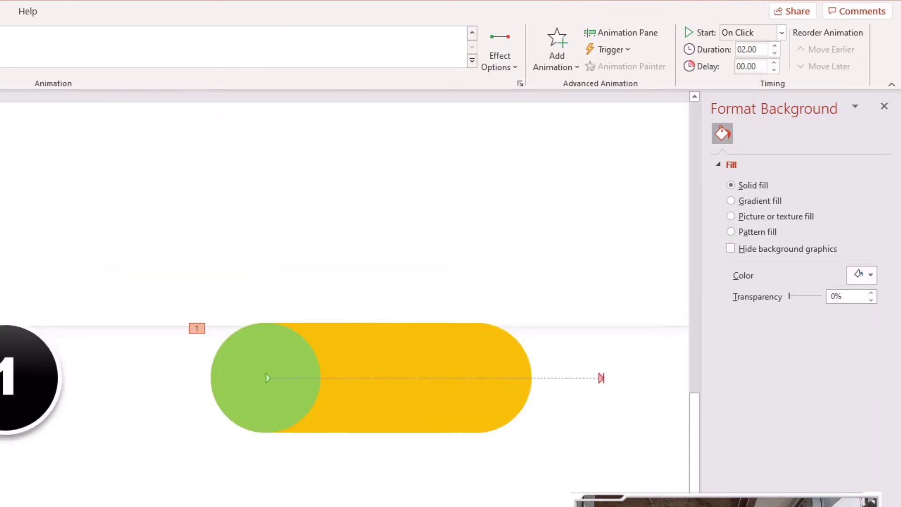
{"action": "scroll", "coordinate": [366, 398], "scroll_direction": "right", "scroll_amount": 2}
- Stretch the gold pill further to the right
{"action": "left_click", "coordinate": [358, 347]}
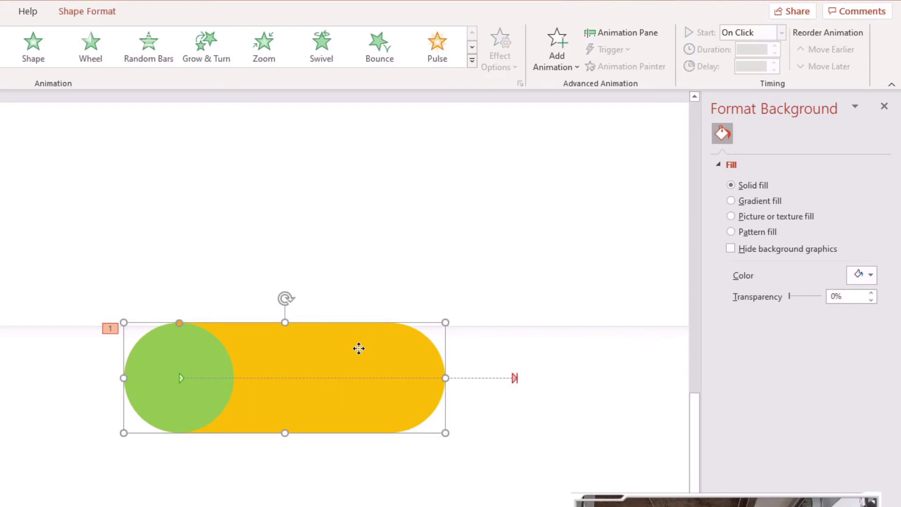
{"action": "left_click_drag", "start_coordinate": [446, 378], "coordinate": [578, 383]}
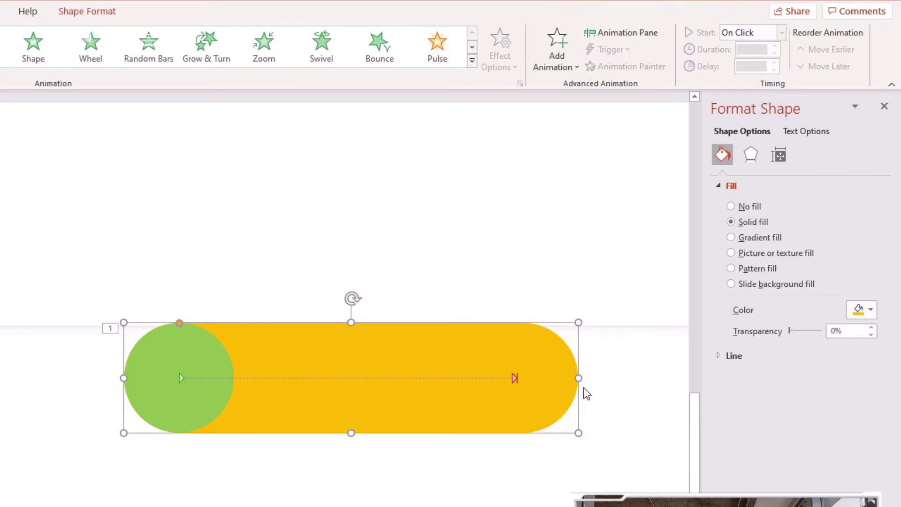
{"action": "scroll", "coordinate": [533, 378], "scroll_direction": "up", "scroll_amount": 3, "text": "ctrl"}
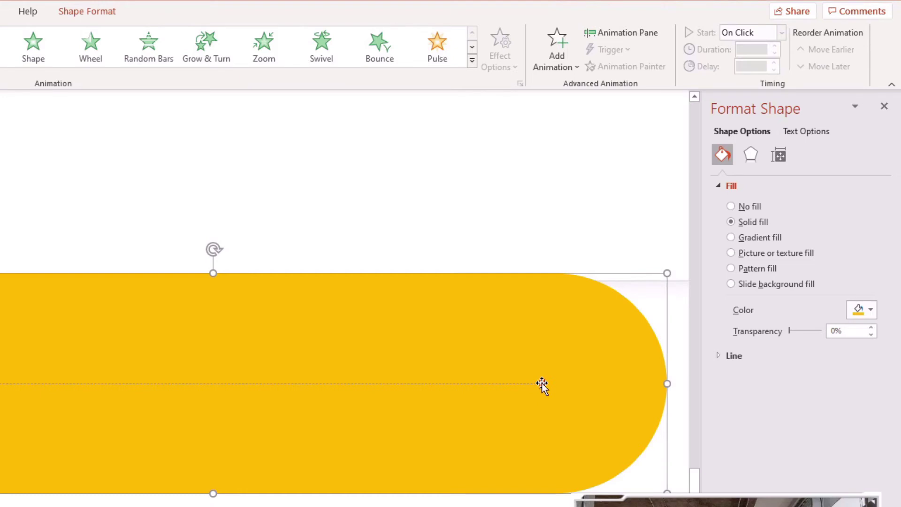
- Drag the motion path's end point so the circle stops at the pill's right end
{"action": "left_click", "coordinate": [544, 384]}
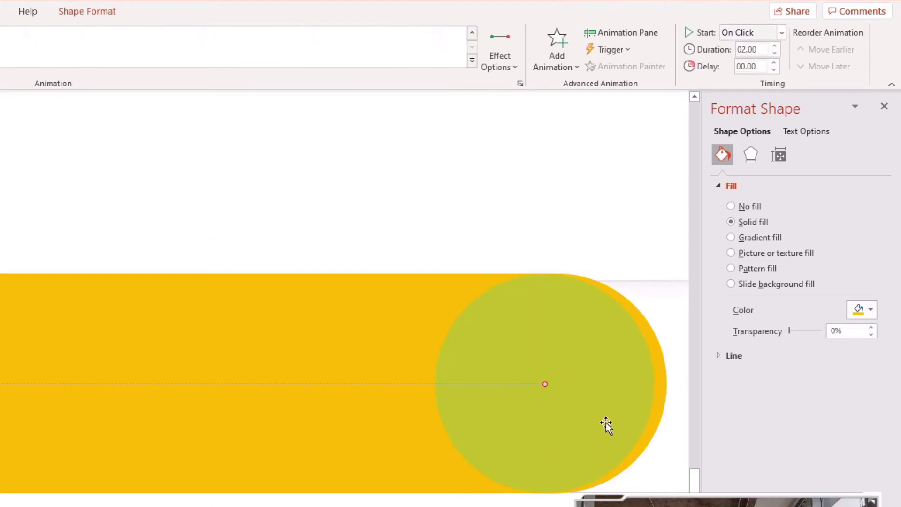
{"action": "left_click", "coordinate": [663, 373]}
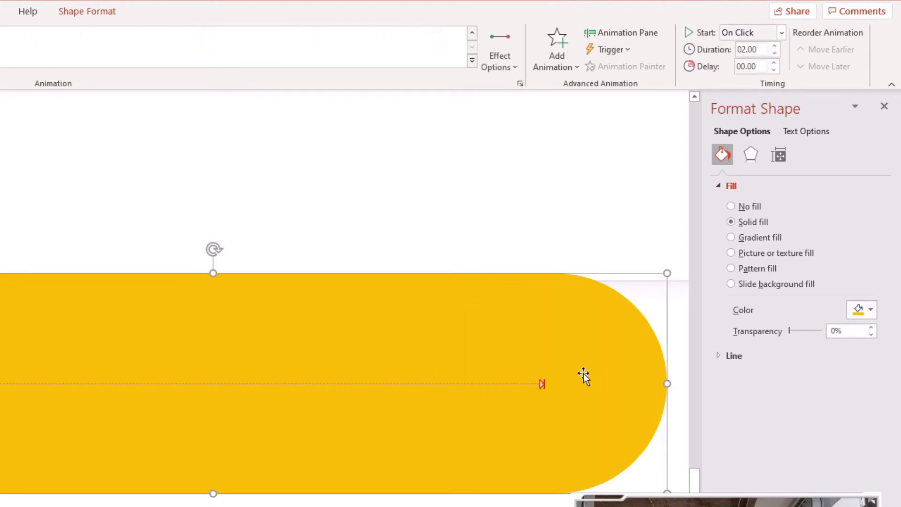
{"action": "left_click", "coordinate": [542, 383]}
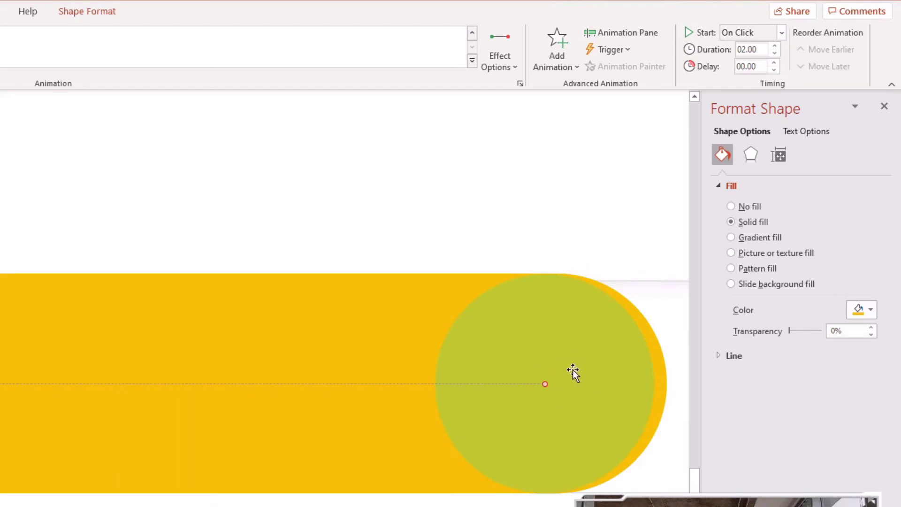
{"action": "left_click_drag", "start_coordinate": [540, 384], "coordinate": [554, 382]}
{"action": "scroll", "coordinate": [308, 424], "scroll_direction": "down", "scroll_amount": 3}
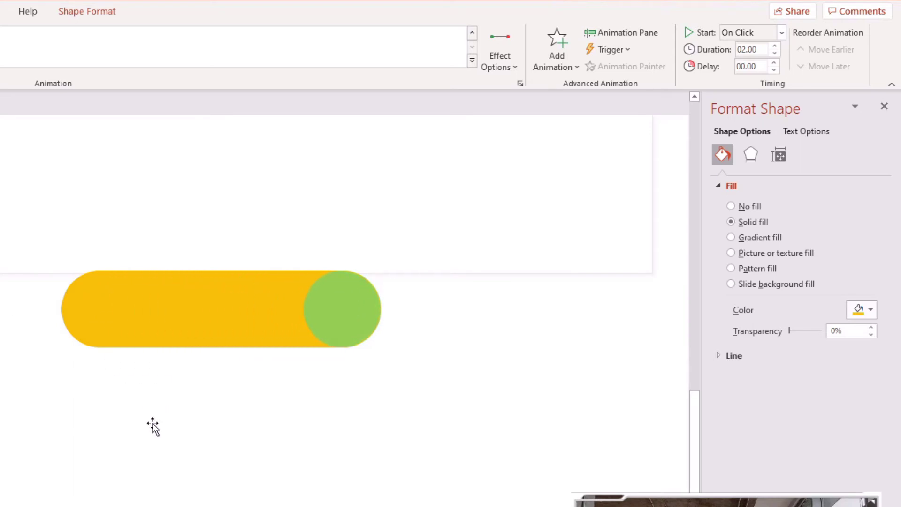
{"action": "scroll", "coordinate": [208, 413], "scroll_direction": "up", "scroll_amount": 3}
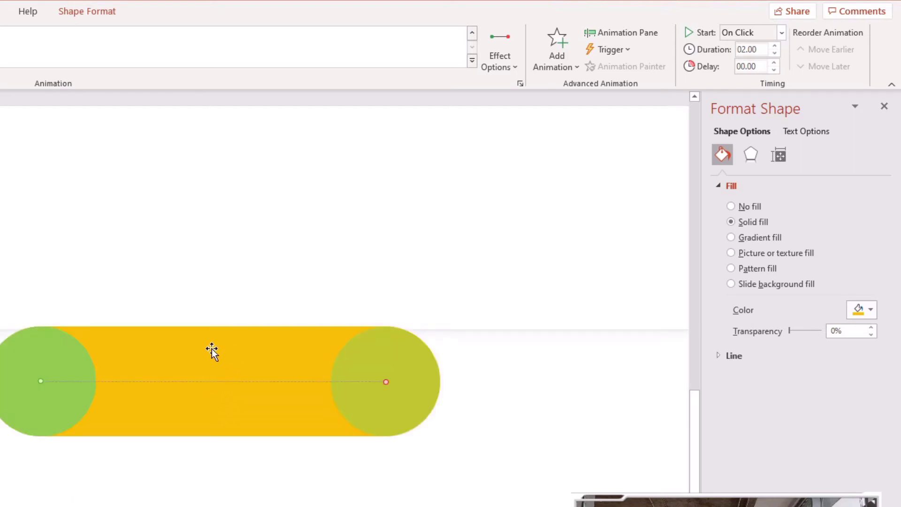
{"action": "left_click", "coordinate": [212, 348]}
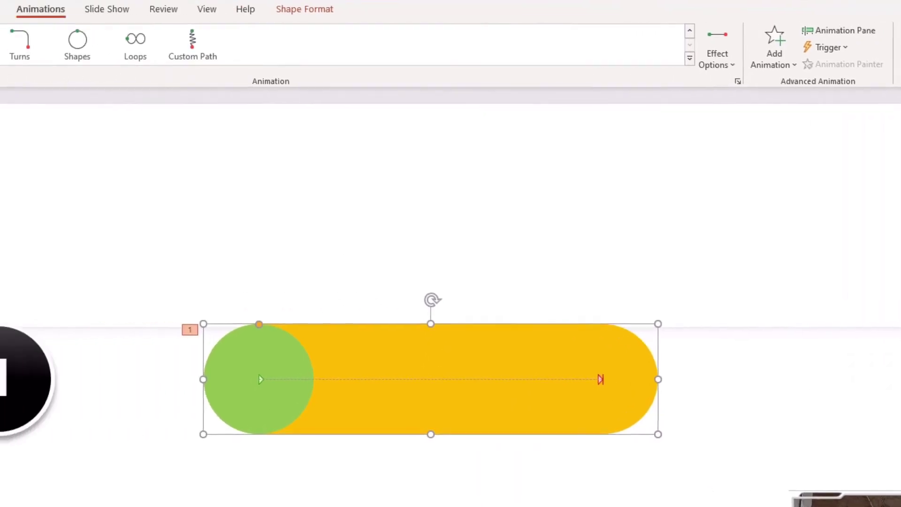
{"action": "left_click", "coordinate": [472, 33]}
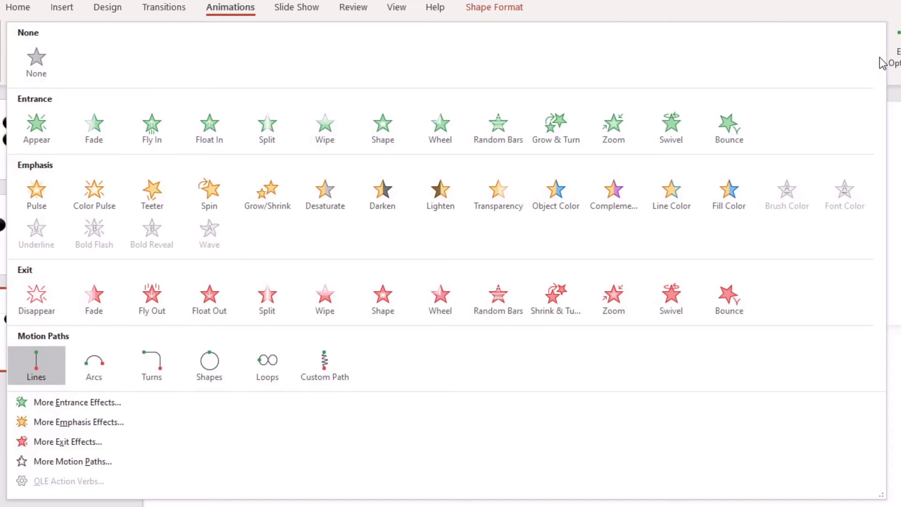
- Apply the Wipe entrance effect to the yellow pill, coming in From Left
{"action": "left_click", "coordinate": [879, 56]}
{"action": "left_click", "coordinate": [322, 133]}
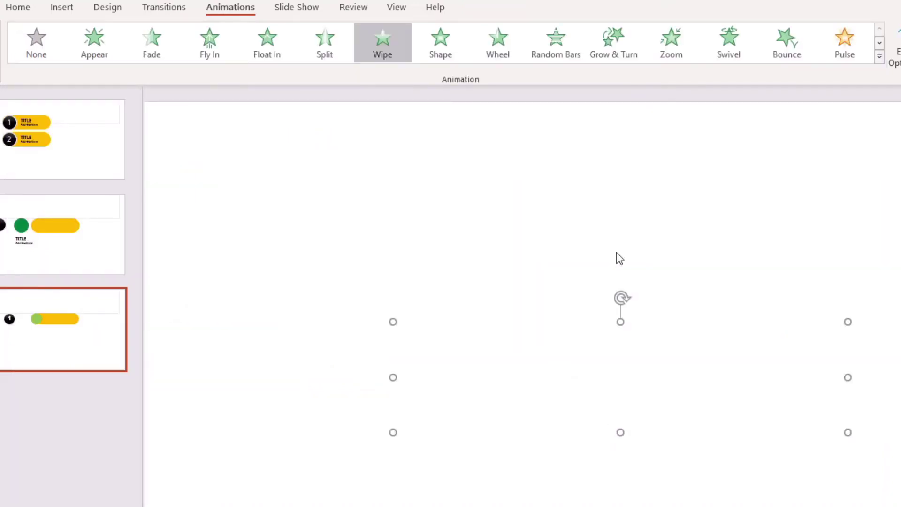
{"action": "left_click", "coordinate": [680, 345]}
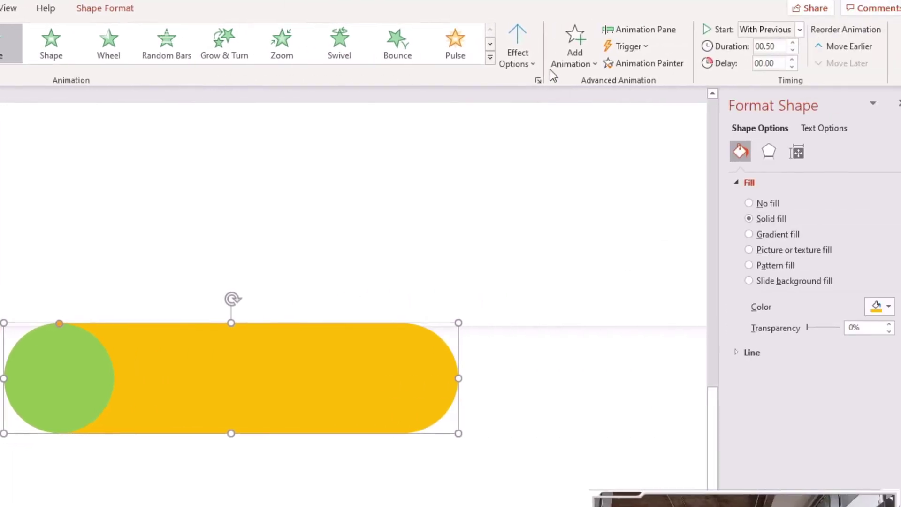
{"action": "left_click", "coordinate": [534, 65]}
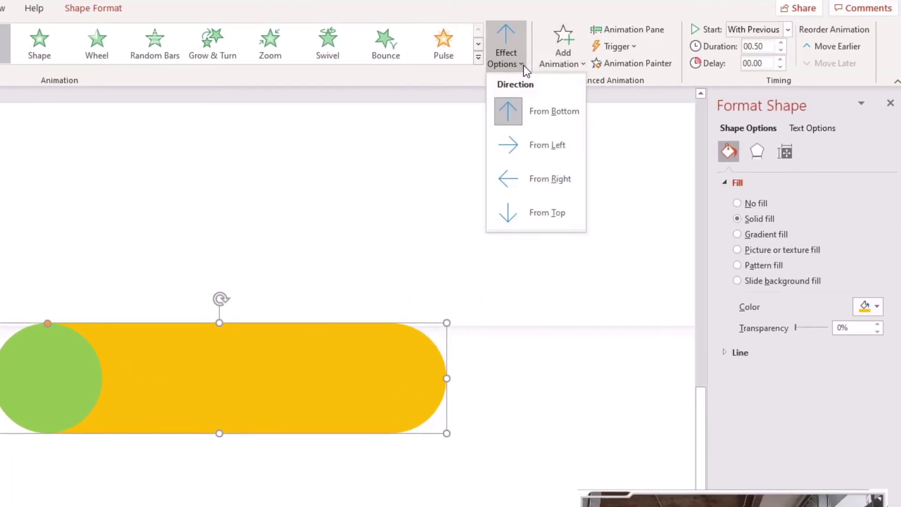
{"action": "left_click", "coordinate": [535, 145]}
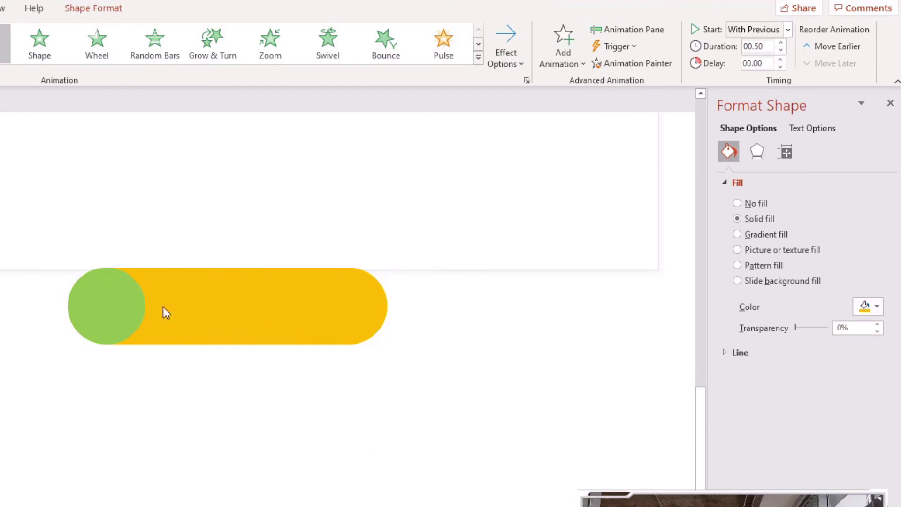
{"action": "left_click", "coordinate": [367, 177]}
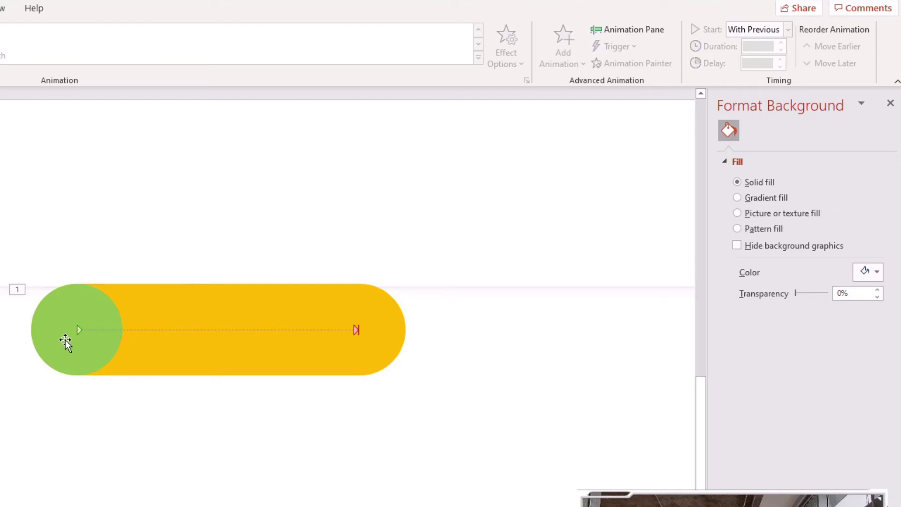
{"action": "left_click", "coordinate": [331, 292]}
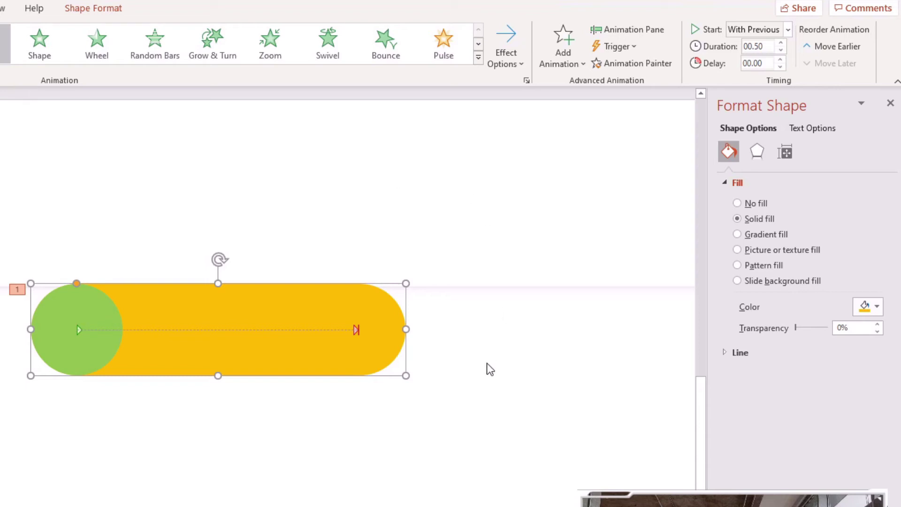
- Draw a text box over the yellow pill reading 'TITLE' with 'Add Text Here' below it
{"action": "left_click", "coordinate": [354, 282]}
{"action": "left_click", "coordinate": [50, 9]}
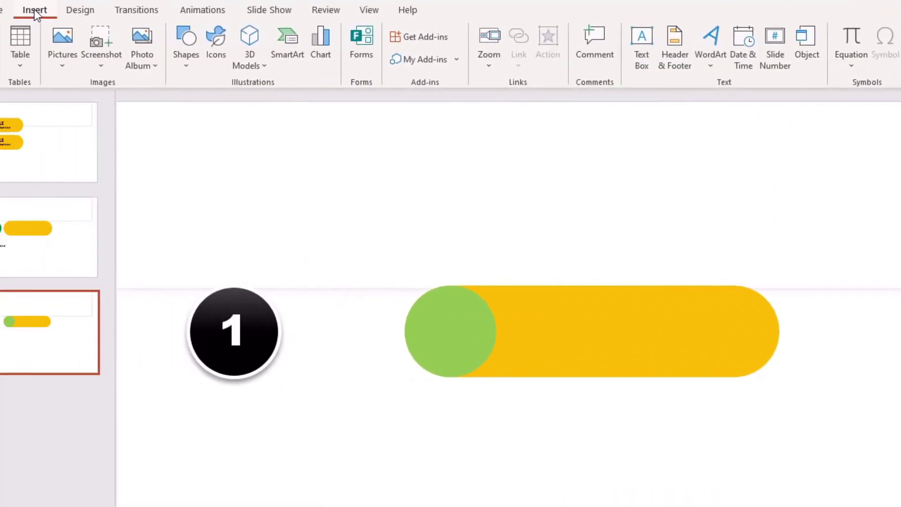
{"action": "left_click", "coordinate": [709, 46]}
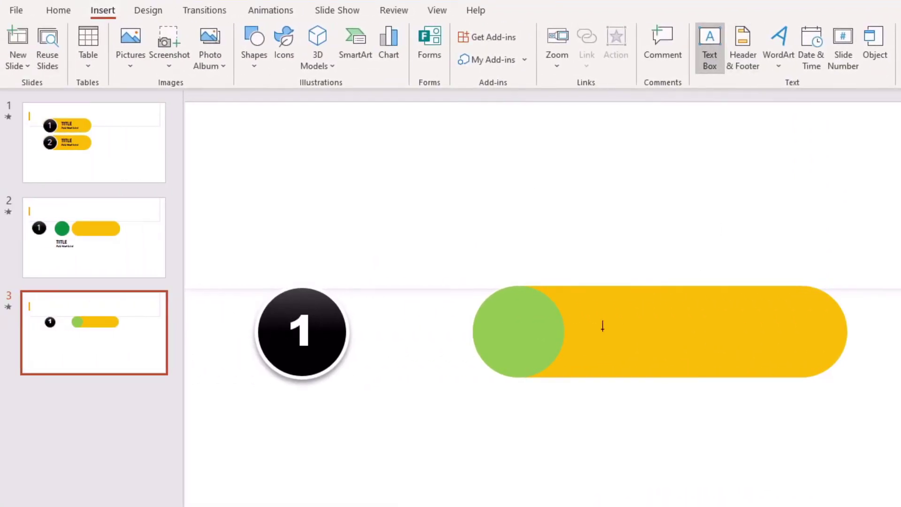
{"action": "left_click_drag", "start_coordinate": [579, 295], "coordinate": [810, 366]}
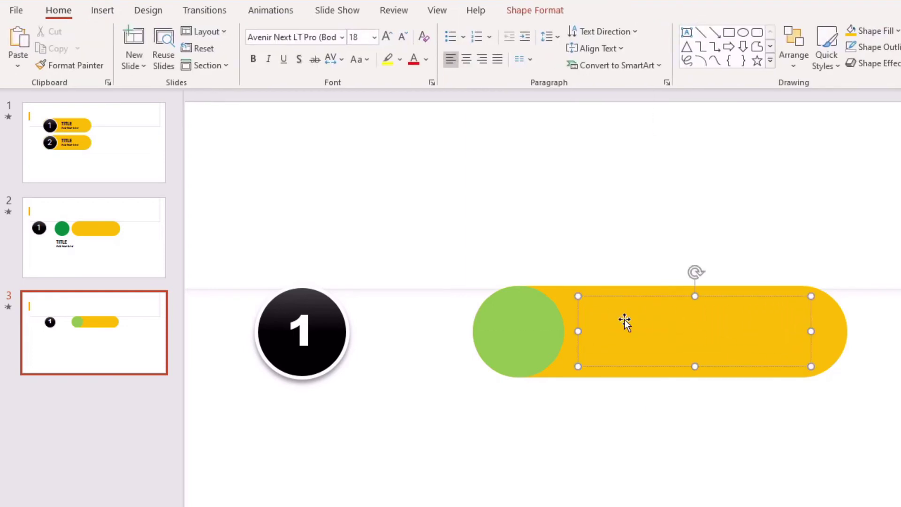
{"action": "type", "text": "TITLE"}
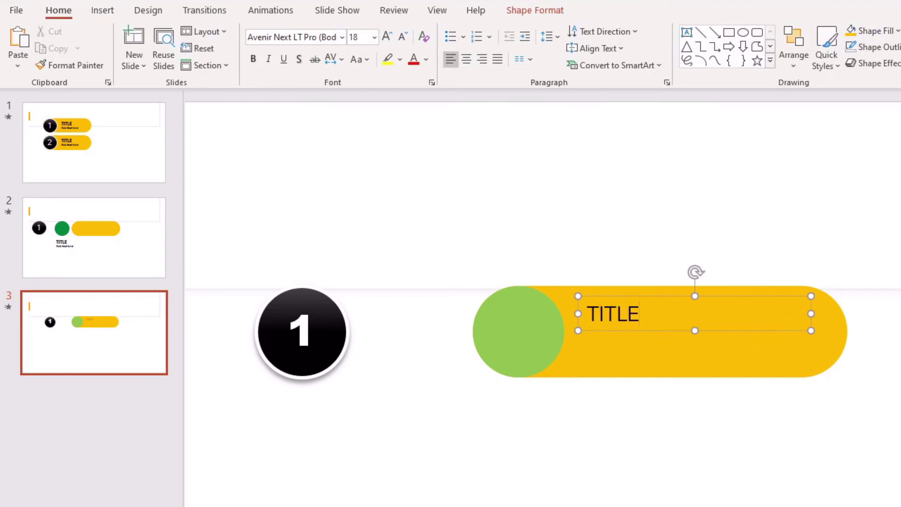
{"action": "key", "text": "Return"}
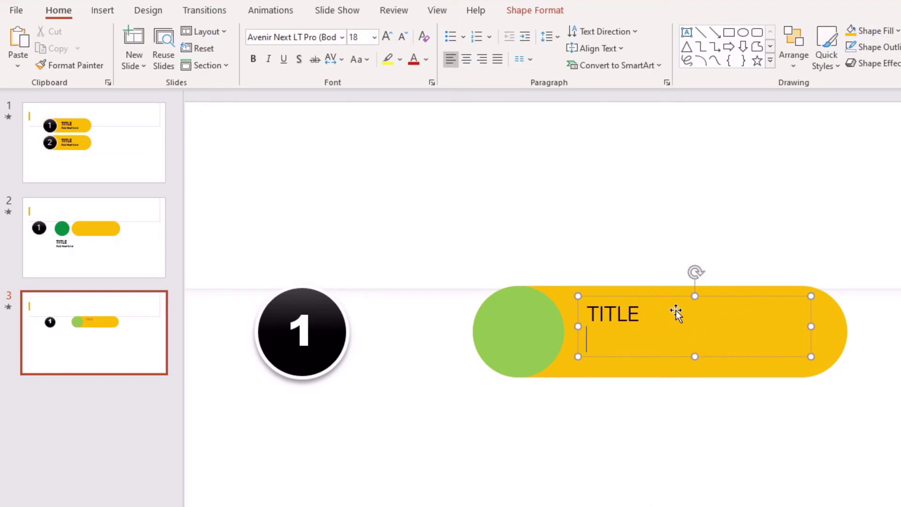
{"action": "type", "text": "TLE Add T"}
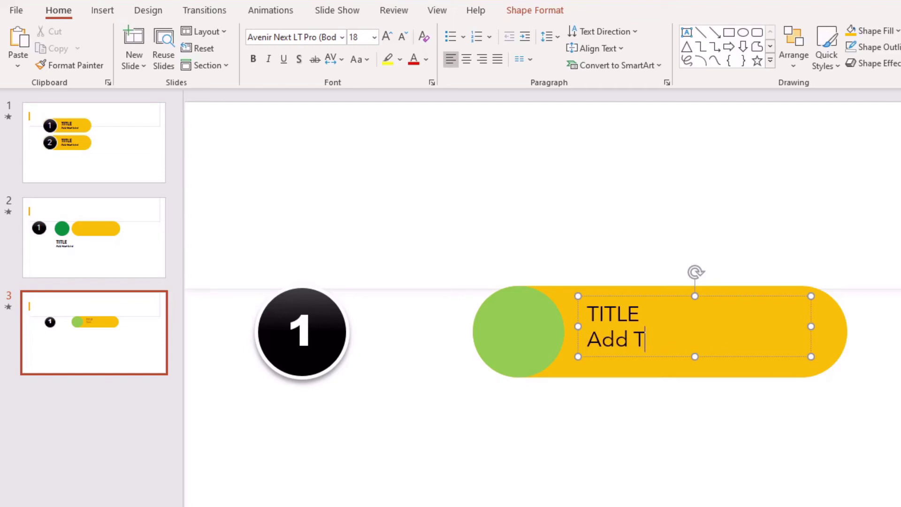
{"action": "type", "text": "ext Here"}
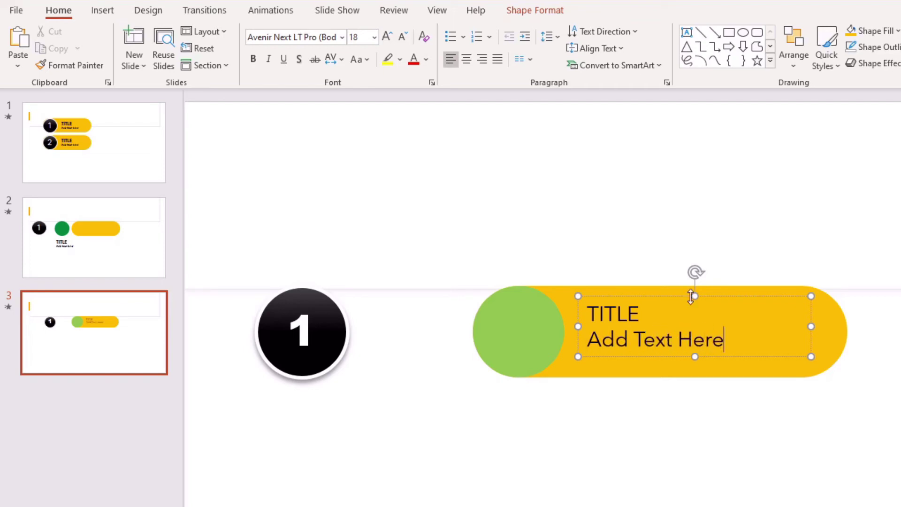
{"action": "left_click_drag", "start_coordinate": [723, 341], "coordinate": [587, 311]}
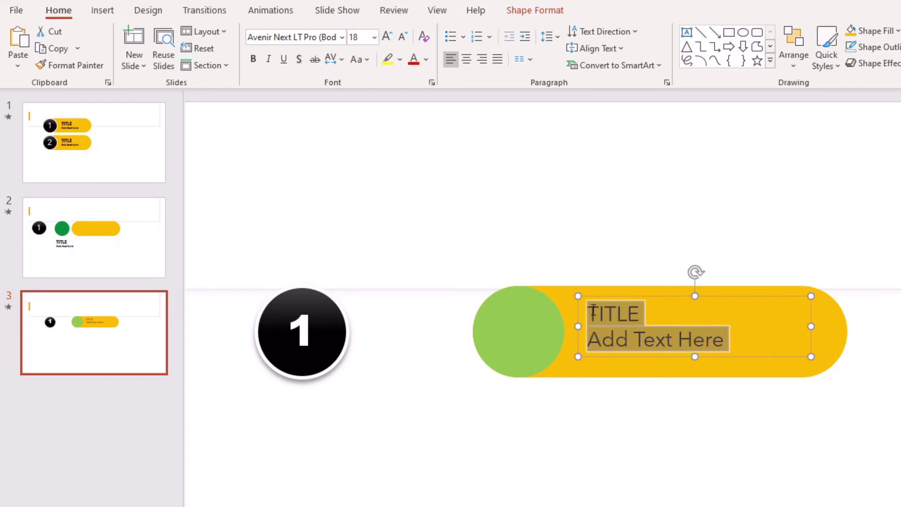
- Set the pill text in Aharoni and enlarge the word TITLE to 24 pt
{"action": "left_click", "coordinate": [342, 43]}
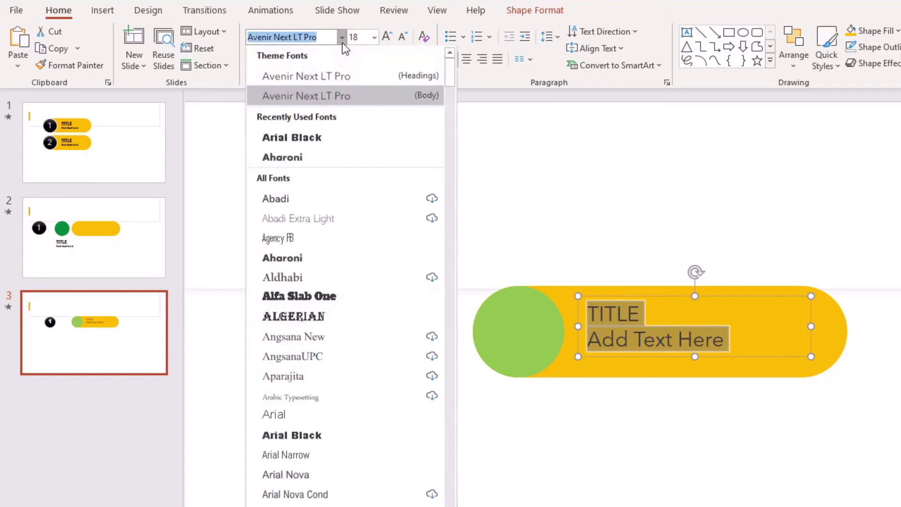
{"action": "left_click", "coordinate": [307, 158]}
{"action": "left_click", "coordinate": [613, 313]}
{"action": "double_click", "coordinate": [634, 314]}
{"action": "left_click", "coordinate": [387, 37]}
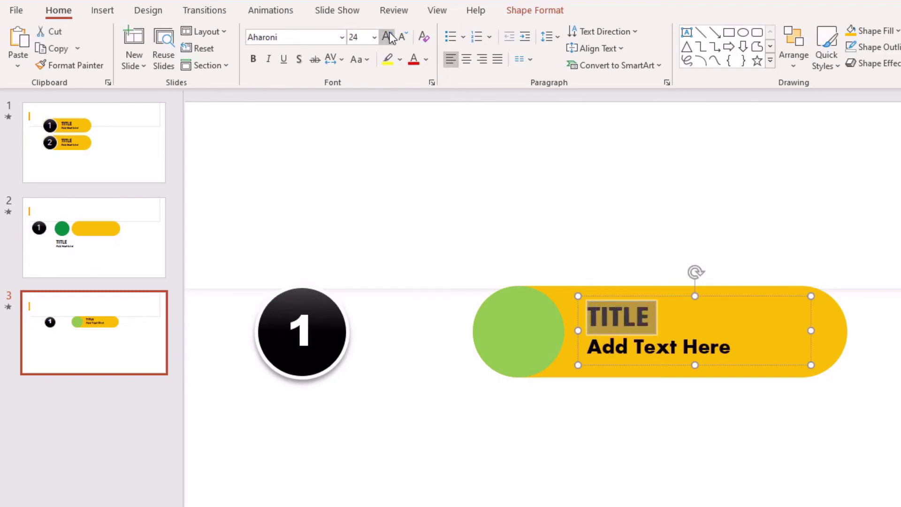
{"action": "left_click", "coordinate": [535, 467]}
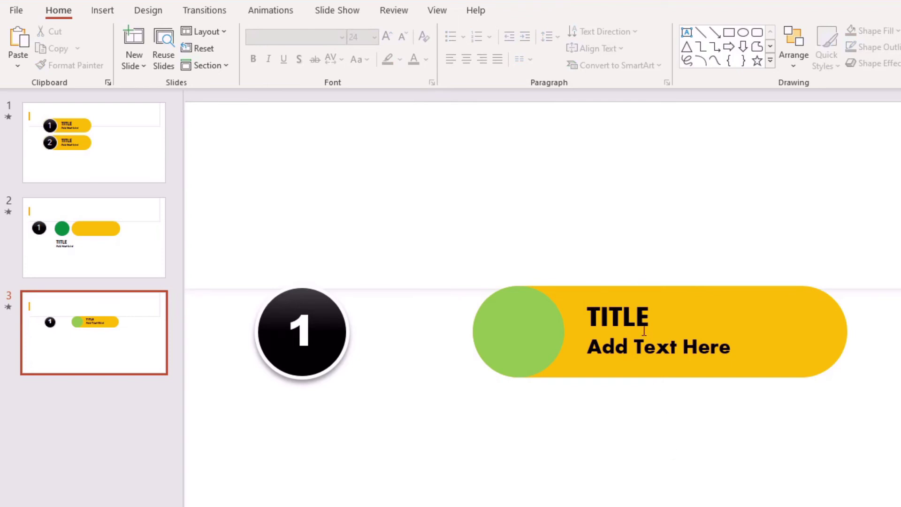
{"action": "left_click", "coordinate": [650, 317]}
{"action": "left_click", "coordinate": [609, 296]}
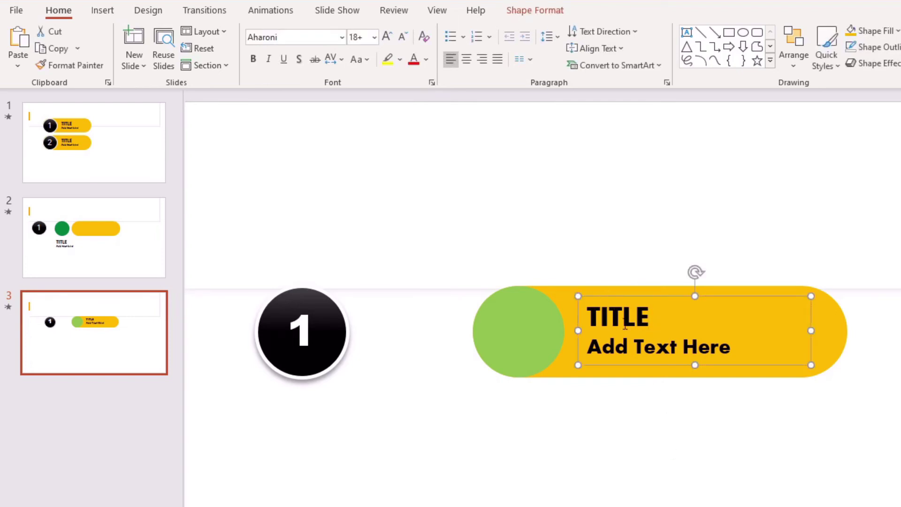
{"action": "left_click", "coordinate": [288, 15]}
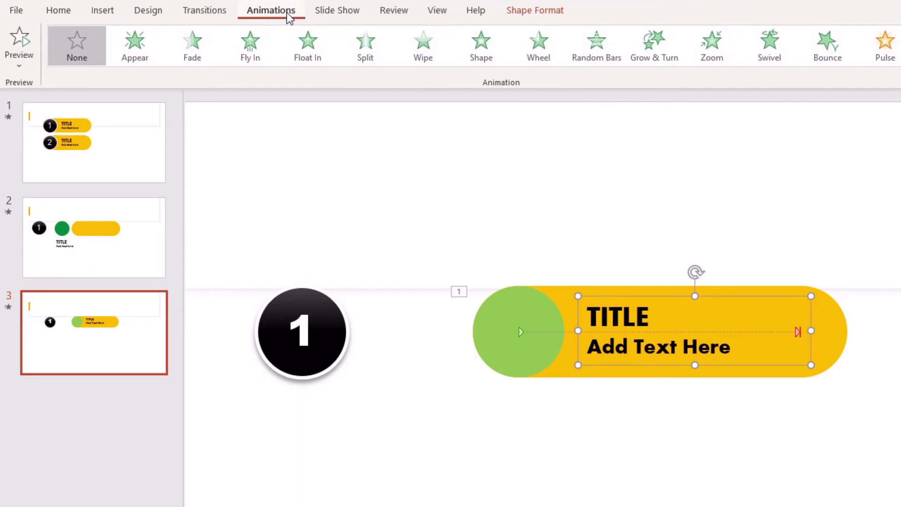
{"action": "left_click", "coordinate": [193, 52]}
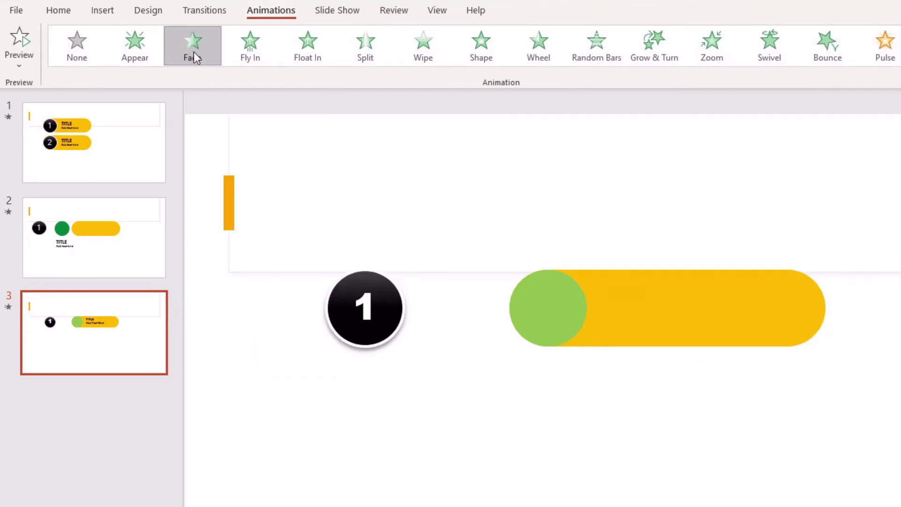
{"action": "scroll", "coordinate": [613, 333], "scroll_direction": "up", "scroll_amount": 2}
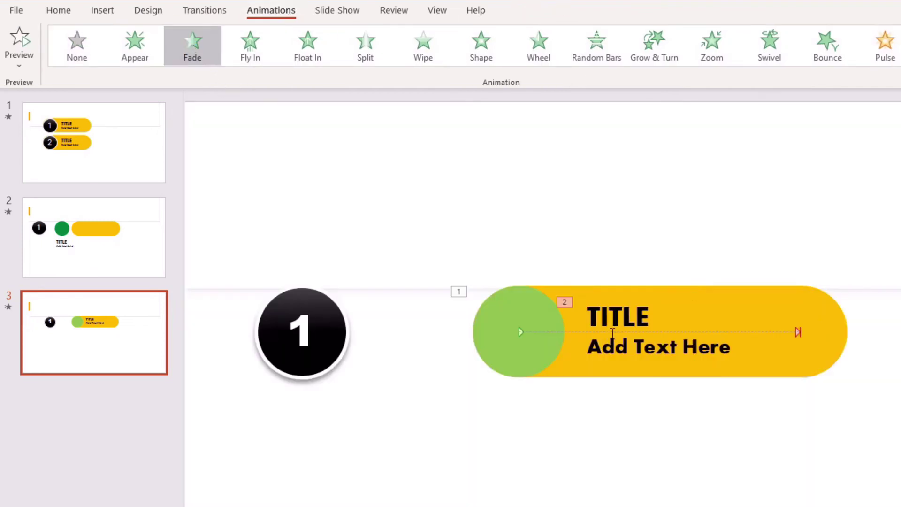
{"action": "left_click", "coordinate": [537, 472]}
{"action": "left_click", "coordinate": [21, 42]}
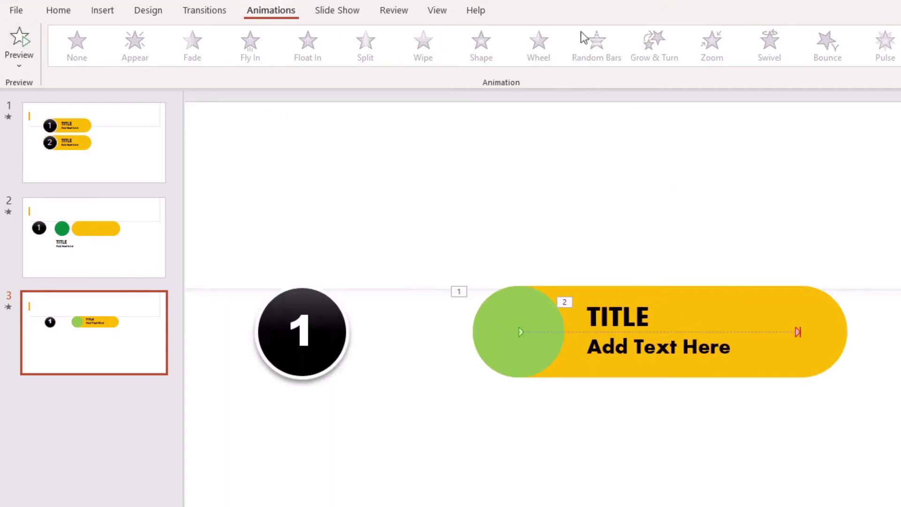
- In the Animation Pane, shorten the circle's motion animation to 1 second
{"action": "left_click", "coordinate": [619, 37]}
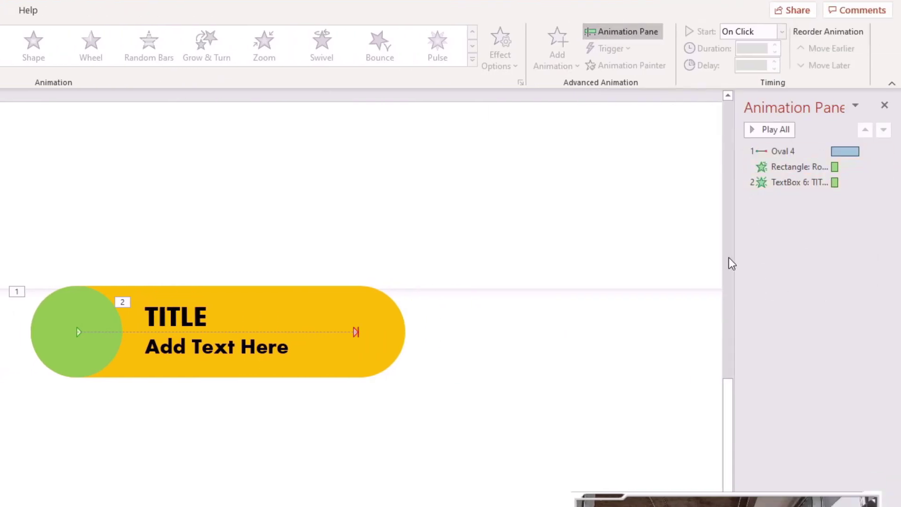
{"action": "left_click_drag", "start_coordinate": [735, 255], "coordinate": [640, 244]}
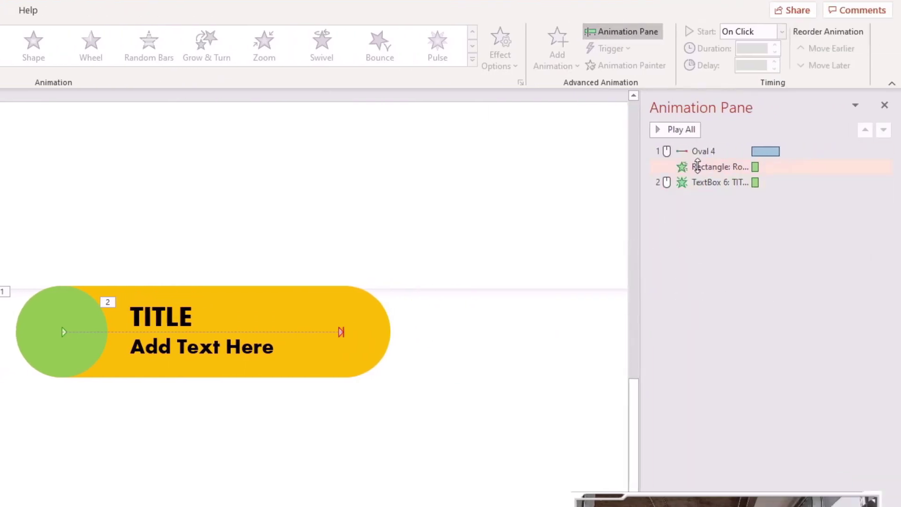
{"action": "left_click", "coordinate": [738, 153]}
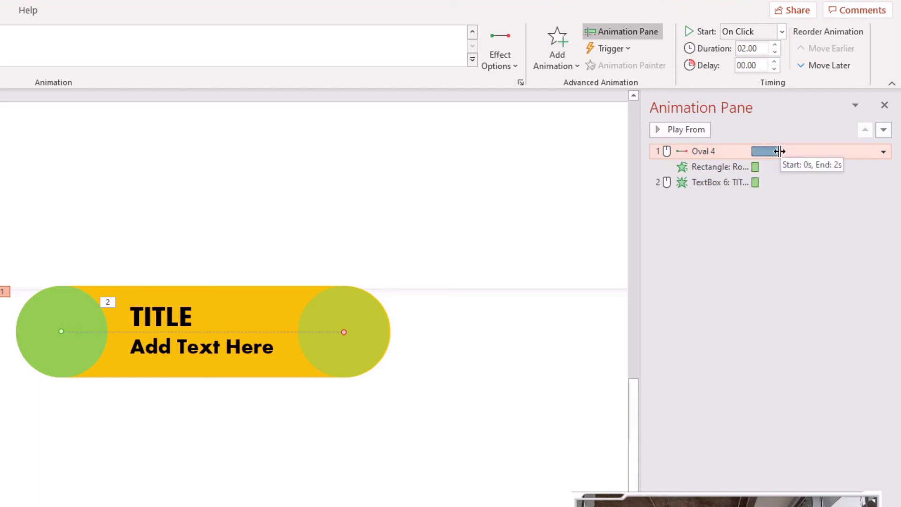
{"action": "left_click_drag", "start_coordinate": [781, 151], "coordinate": [764, 155]}
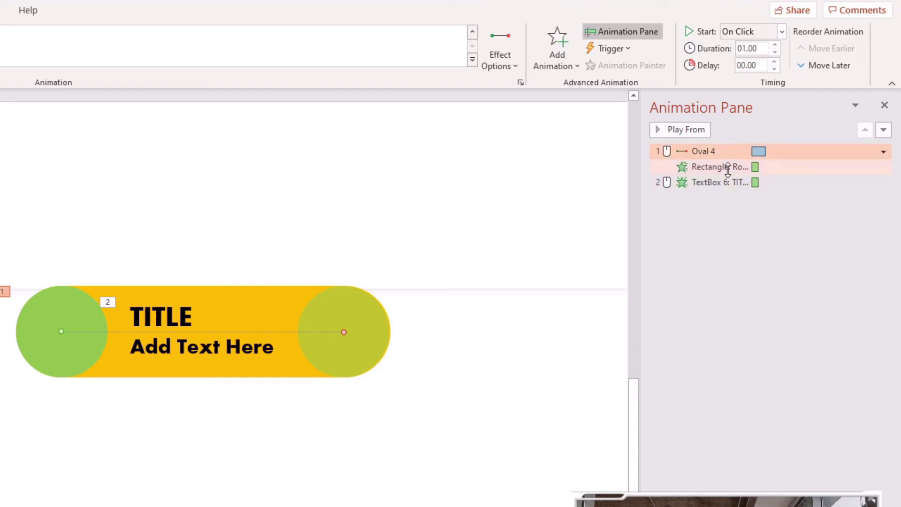
- Stretch the pill's Wipe animation to about 1 second, playing With Previous
{"action": "left_click", "coordinate": [726, 168]}
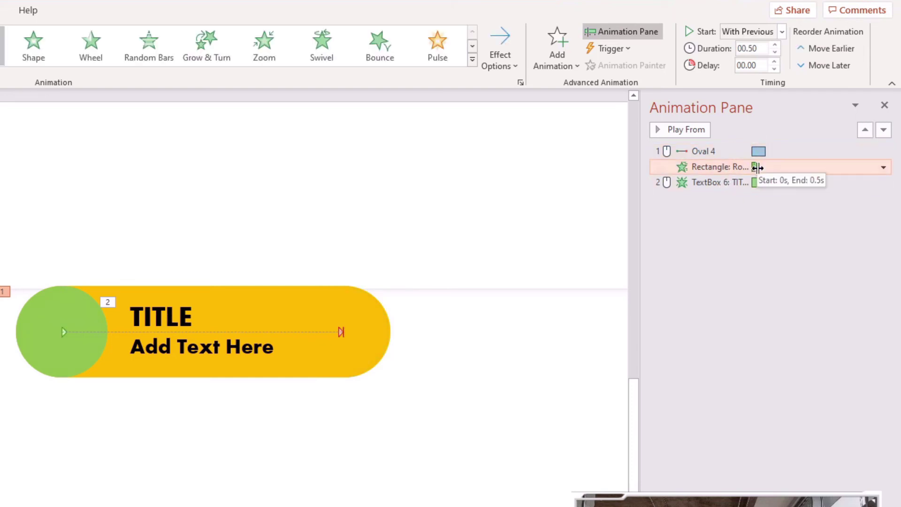
{"action": "left_click_drag", "start_coordinate": [757, 168], "coordinate": [763, 167]}
{"action": "left_click", "coordinate": [882, 167]}
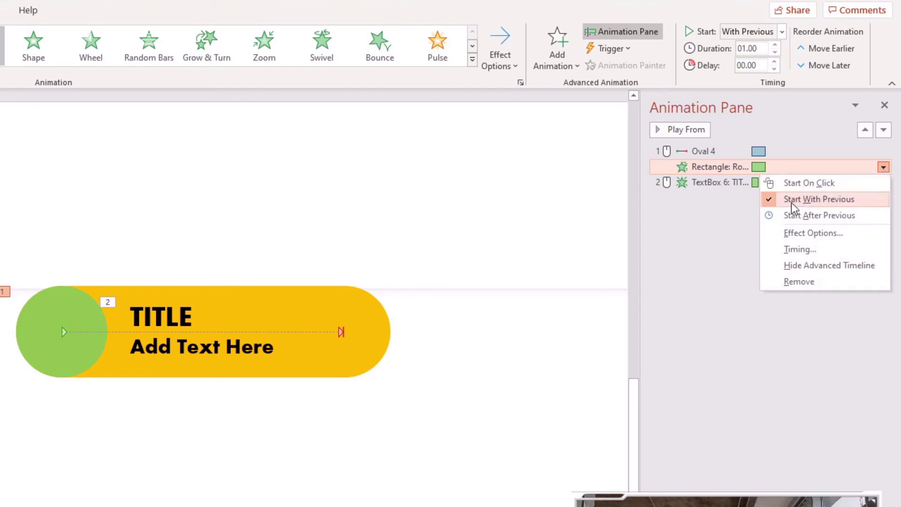
{"action": "left_click", "coordinate": [709, 245]}
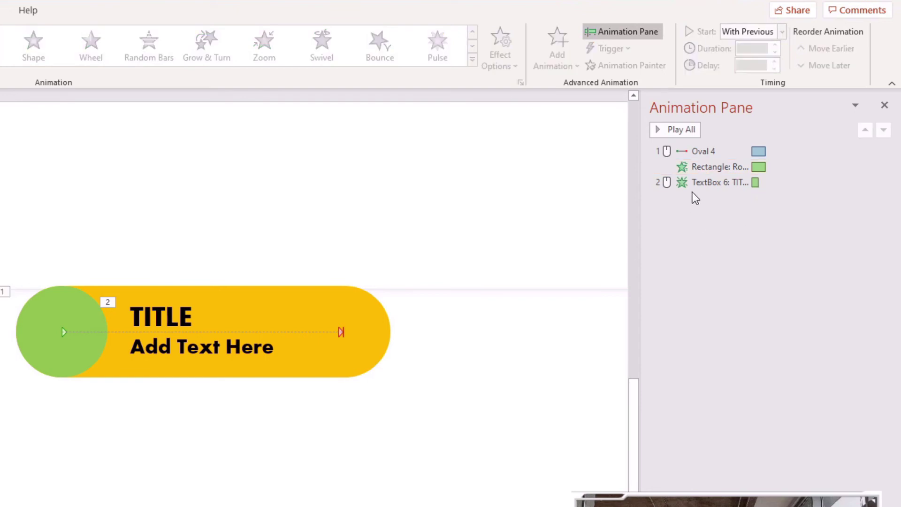
- Set the title text animation to With Previous, delayed to start at 0.5 seconds
{"action": "left_click", "coordinate": [704, 183]}
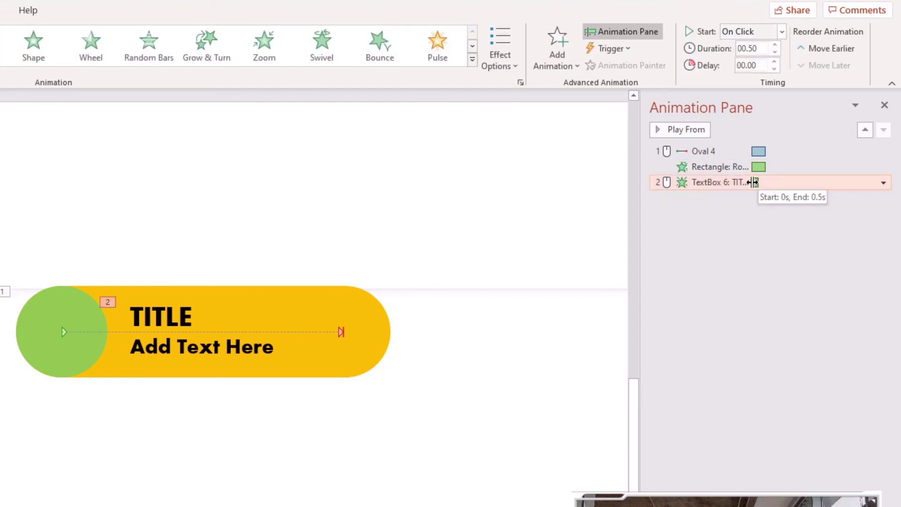
{"action": "left_click_drag", "start_coordinate": [756, 182], "coordinate": [761, 184]}
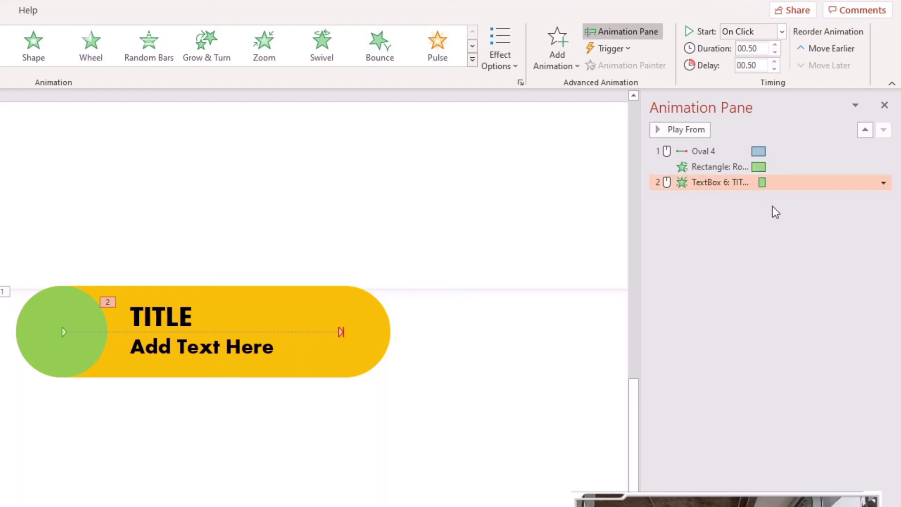
{"action": "left_click", "coordinate": [882, 183]}
{"action": "left_click", "coordinate": [797, 216]}
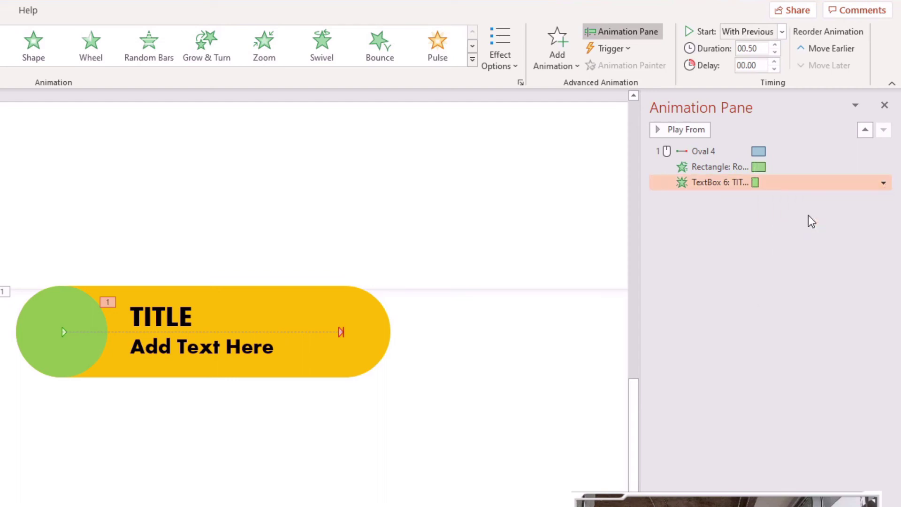
{"action": "left_click_drag", "start_coordinate": [755, 183], "coordinate": [761, 183]}
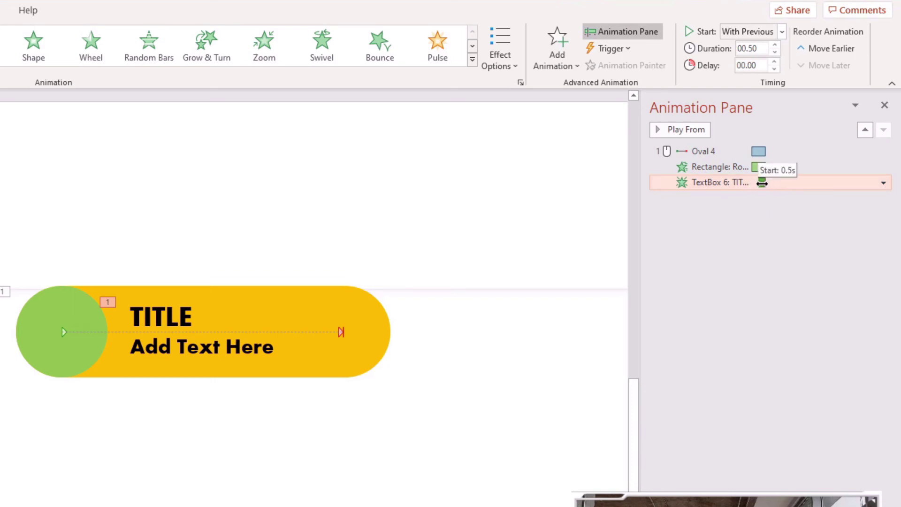
{"action": "left_click", "coordinate": [764, 225]}
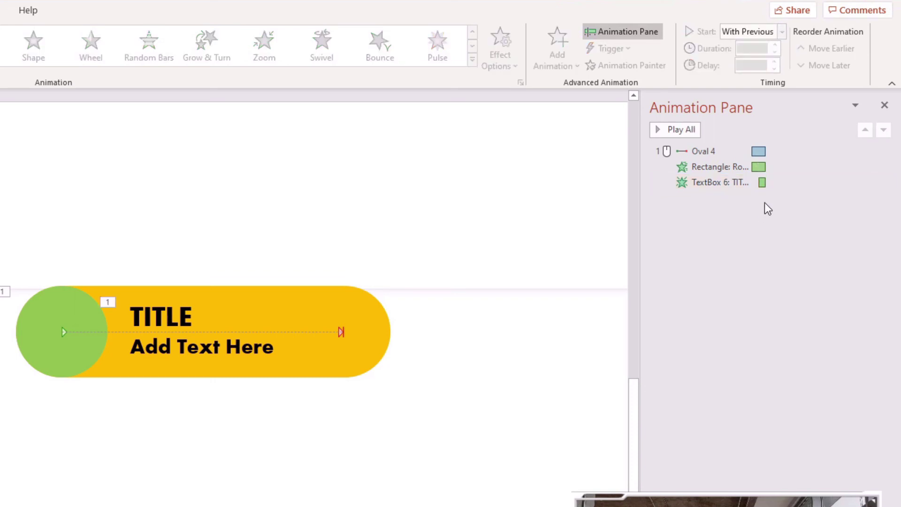
{"action": "left_click", "coordinate": [764, 184]}
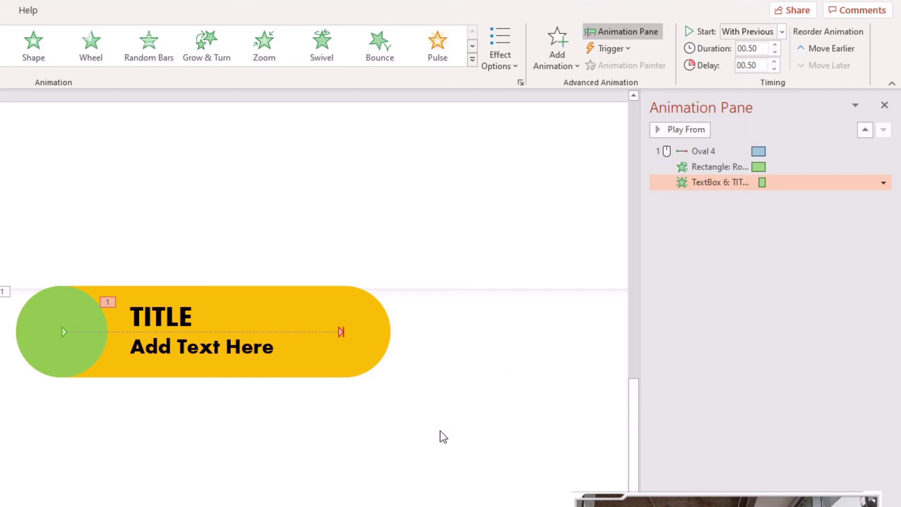
- Preview all the slide's animations
{"action": "left_click", "coordinate": [328, 446]}
{"action": "key", "text": "alt+a"}
{"action": "key", "text": "p"}
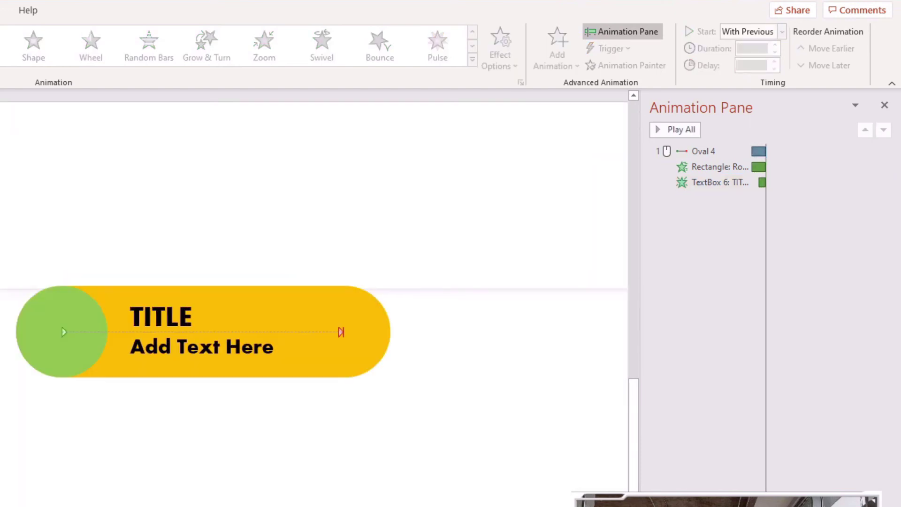
- Fill the green circle (Oval 4) with the standard yellow Shape Fill colour
{"action": "left_click", "coordinate": [44, 307]}
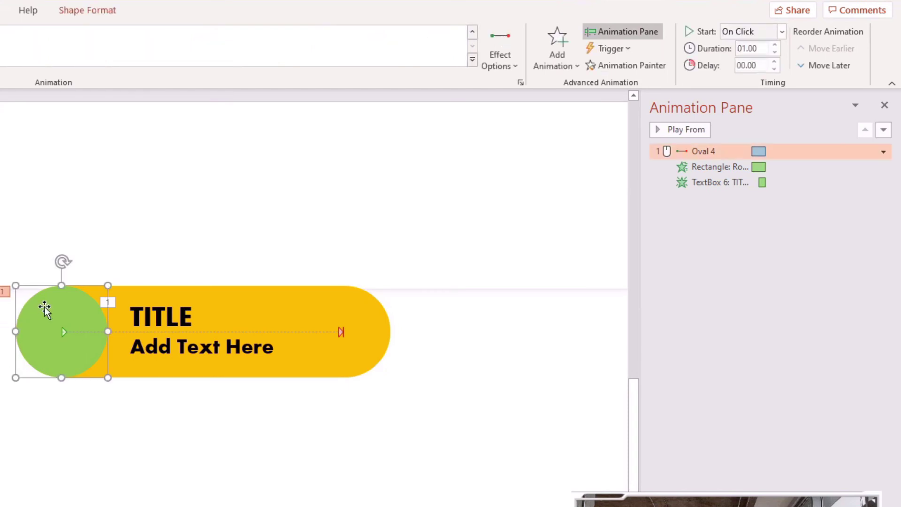
{"action": "left_click", "coordinate": [109, 12]}
{"action": "left_click", "coordinate": [93, 31]}
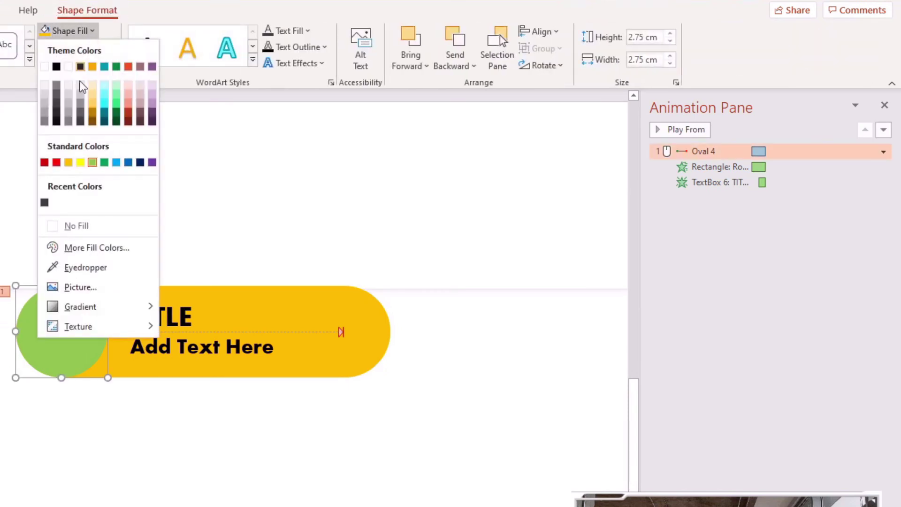
{"action": "left_click", "coordinate": [69, 161]}
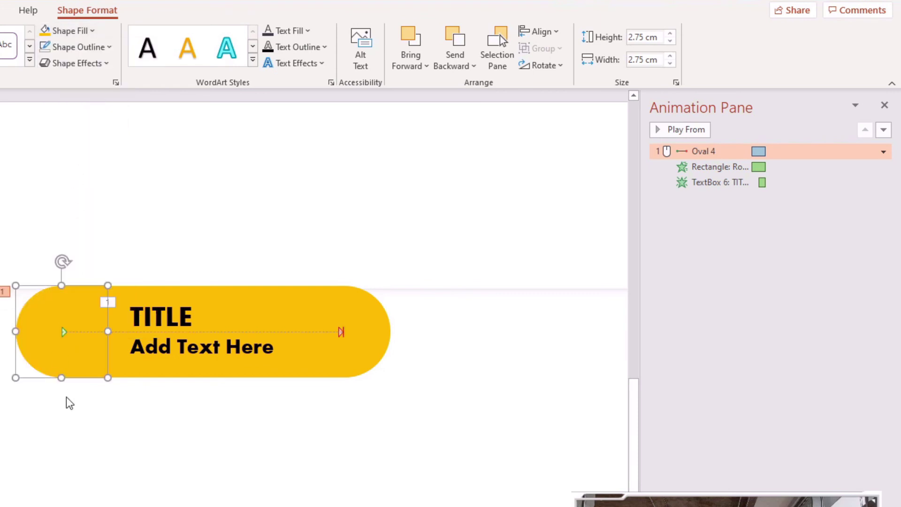
{"action": "left_click", "coordinate": [207, 438]}
{"action": "left_click_drag", "start_coordinate": [447, 433], "coordinate": [268, 312]}
- Move the black 1 circle onto the pill's left end and bring it to front
{"action": "left_click", "coordinate": [135, 334]}
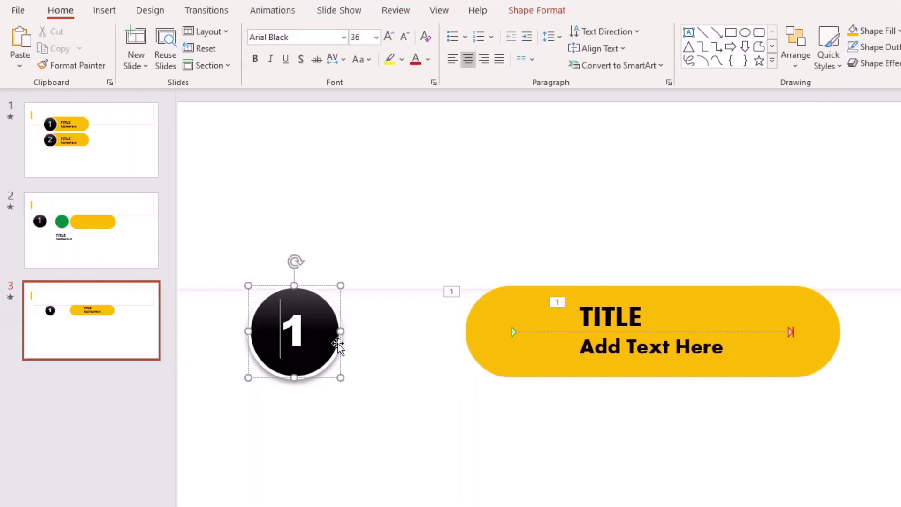
{"action": "left_click_drag", "start_coordinate": [316, 373], "coordinate": [544, 359]}
{"action": "right_click", "coordinate": [450, 368]}
{"action": "left_click", "coordinate": [516, 457]}
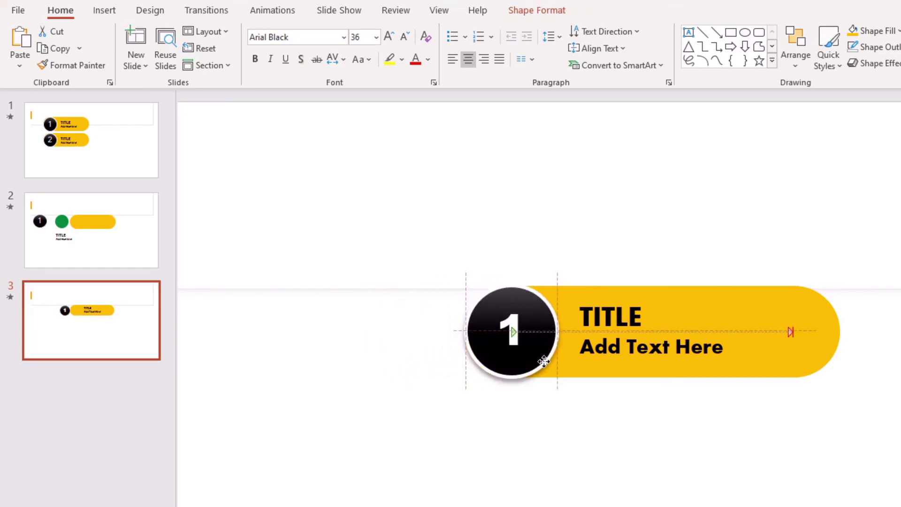
{"action": "left_click_drag", "start_coordinate": [543, 360], "coordinate": [544, 360]}
{"action": "key", "text": "Escape"}
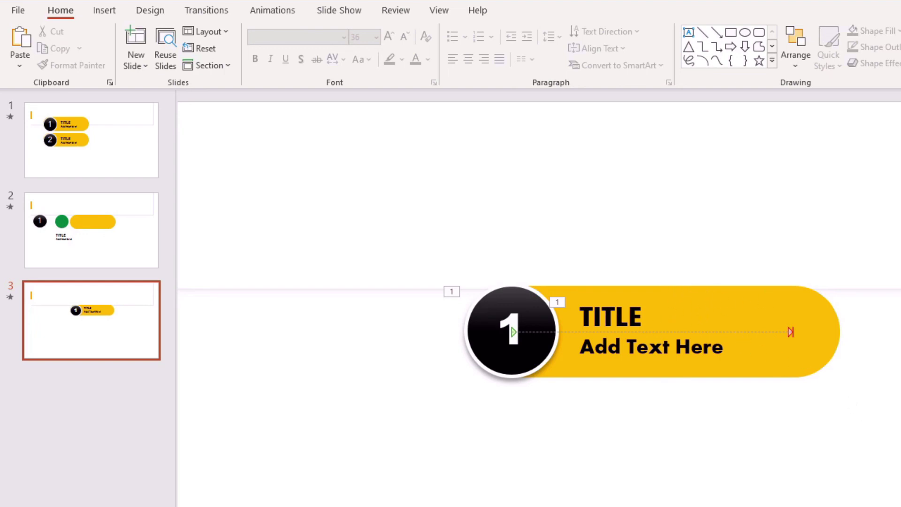
{"action": "left_click_drag", "start_coordinate": [898, 412], "coordinate": [416, 251]}
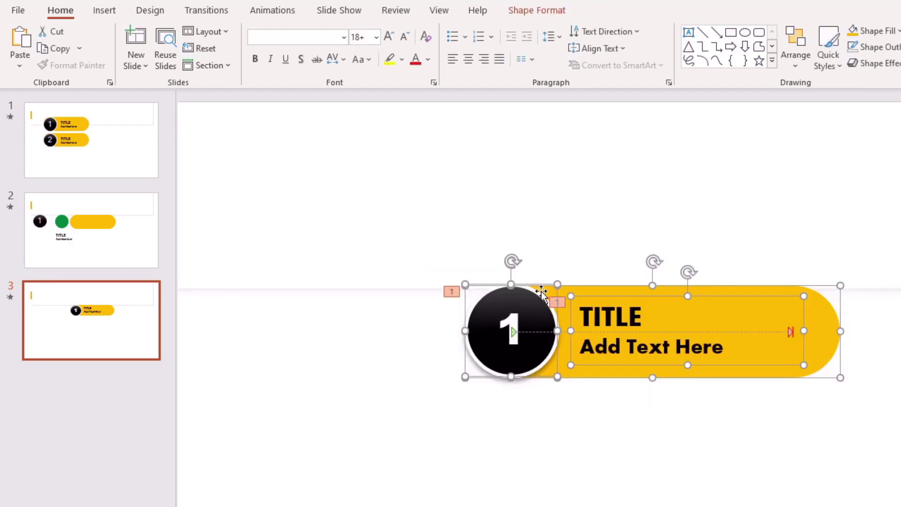
- Shift the banner group up-left and stack two duplicate copies below it
{"action": "left_click_drag", "start_coordinate": [542, 291], "coordinate": [337, 261]}
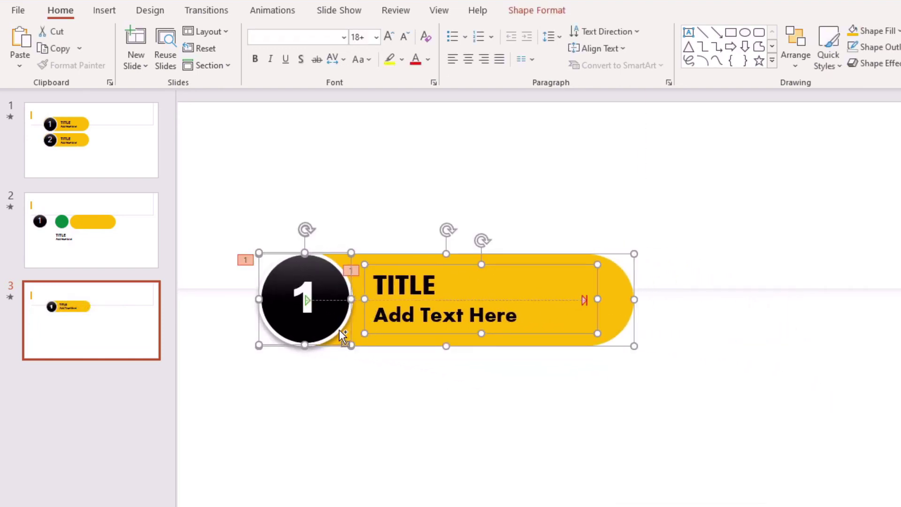
{"action": "left_click_drag", "start_coordinate": [338, 329], "coordinate": [331, 506]}
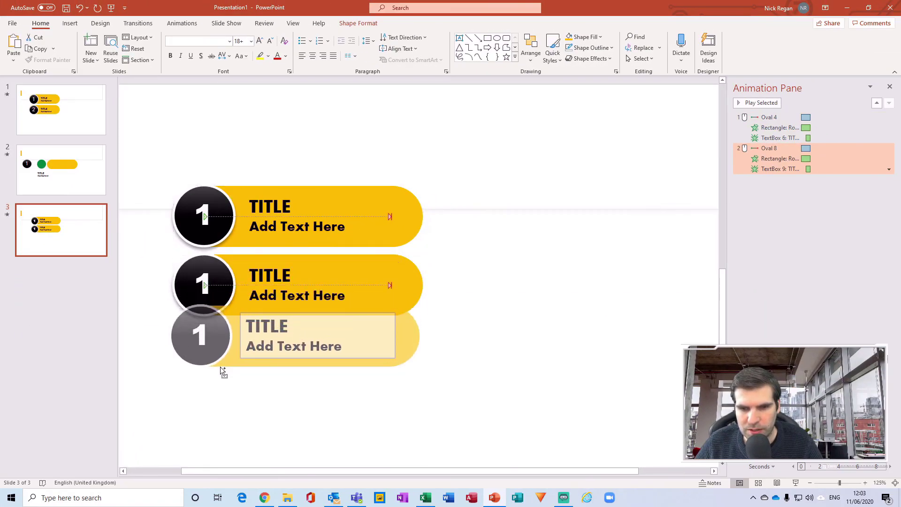
{"action": "mouse_move", "coordinate": [220, 367]}
{"action": "left_mouse_down"}
{"action": "mouse_move", "coordinate": [224, 387]}
{"action": "mouse_move", "coordinate": [223, 379]}
{"action": "left_mouse_up"}
{"action": "left_click", "coordinate": [213, 284]}
- Renumber the copies' circles 2 and 3, then preview the slide's animations
{"action": "key", "text": "BackSpace"}
{"action": "type", "text": "2"}
{"action": "left_click", "coordinate": [213, 354]}
{"action": "key", "text": "BackSpace"}
{"action": "type", "text": "3"}
{"action": "left_click", "coordinate": [535, 381]}
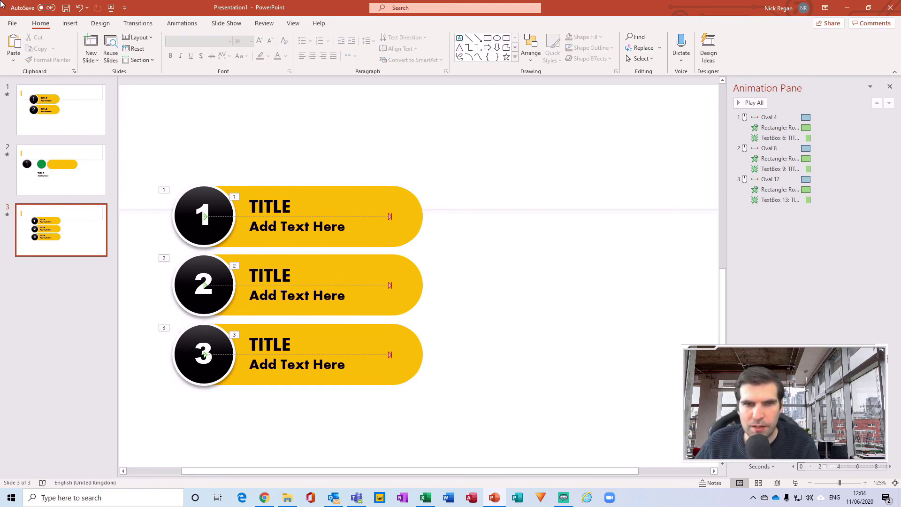
{"action": "left_click", "coordinate": [182, 23]}
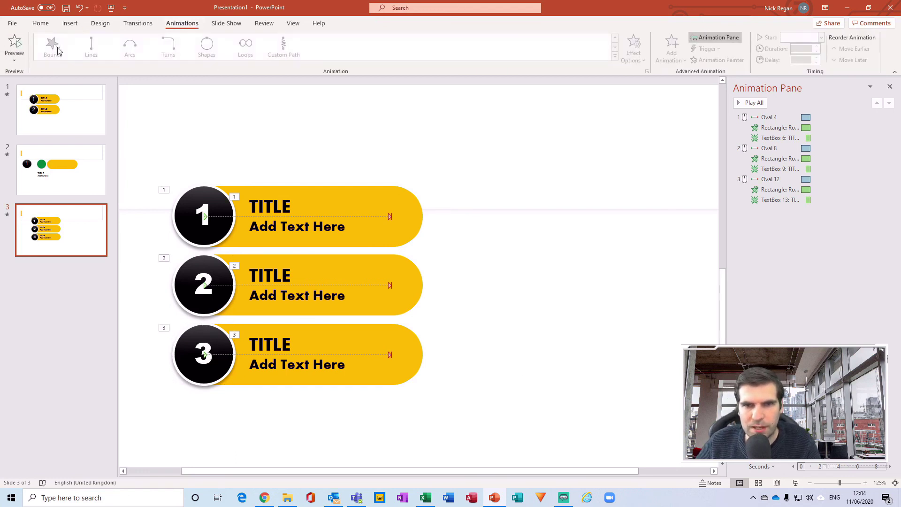
{"action": "left_click", "coordinate": [14, 43]}
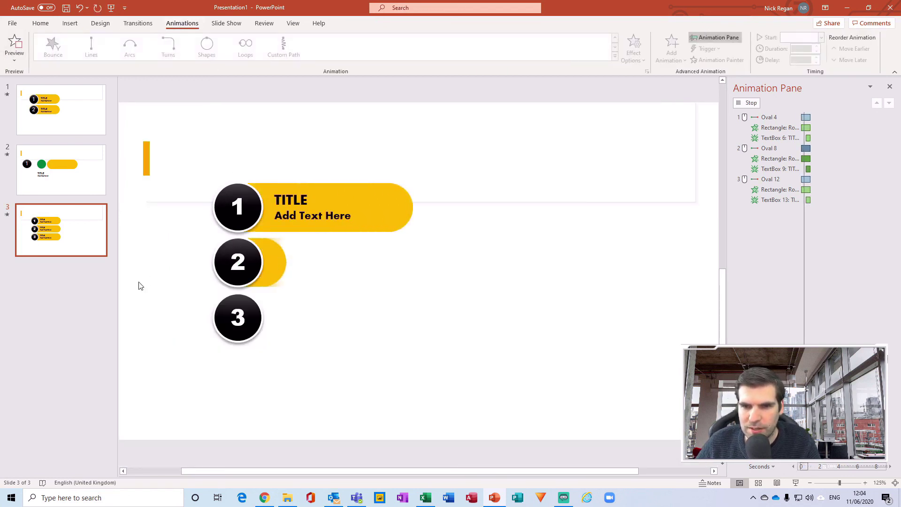